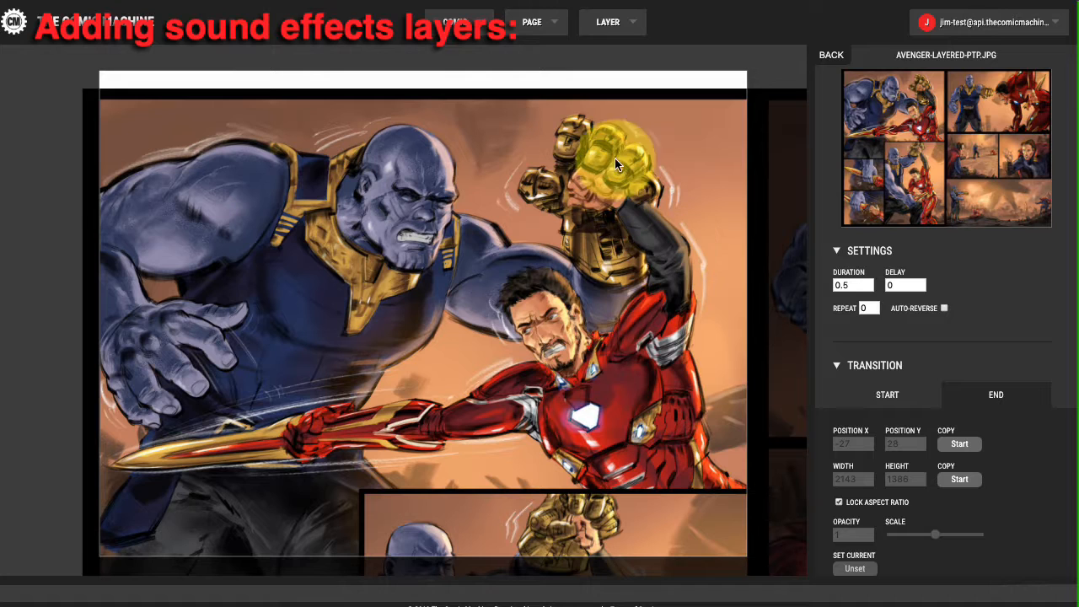
- Open the 00-black_crop-top_bottom.png layer directly above the first page image layer and turn off its requirement of a click to proceed
click(613, 23)
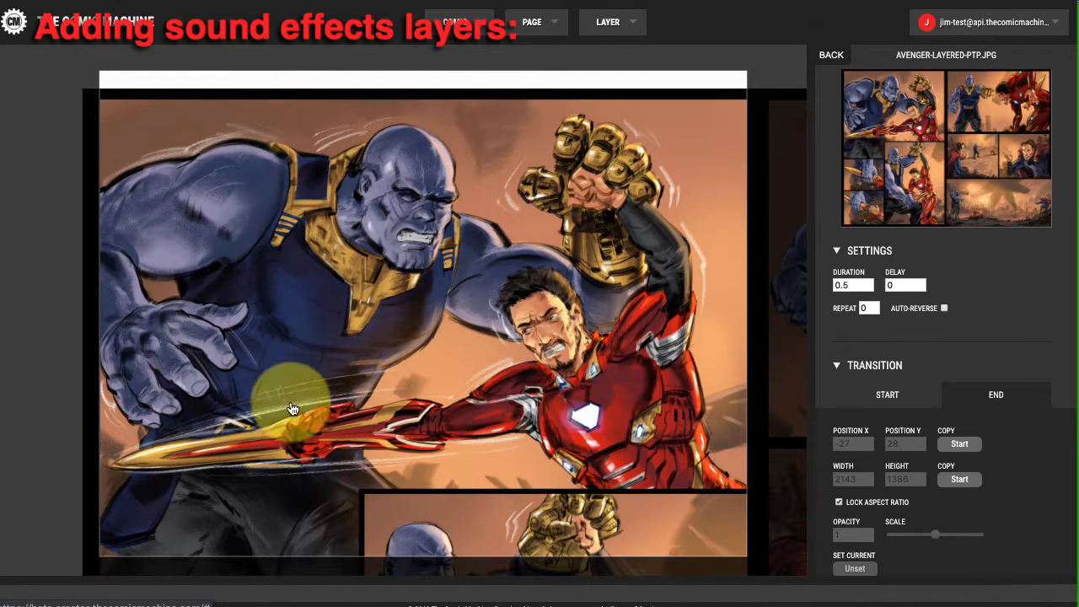
click(354, 405)
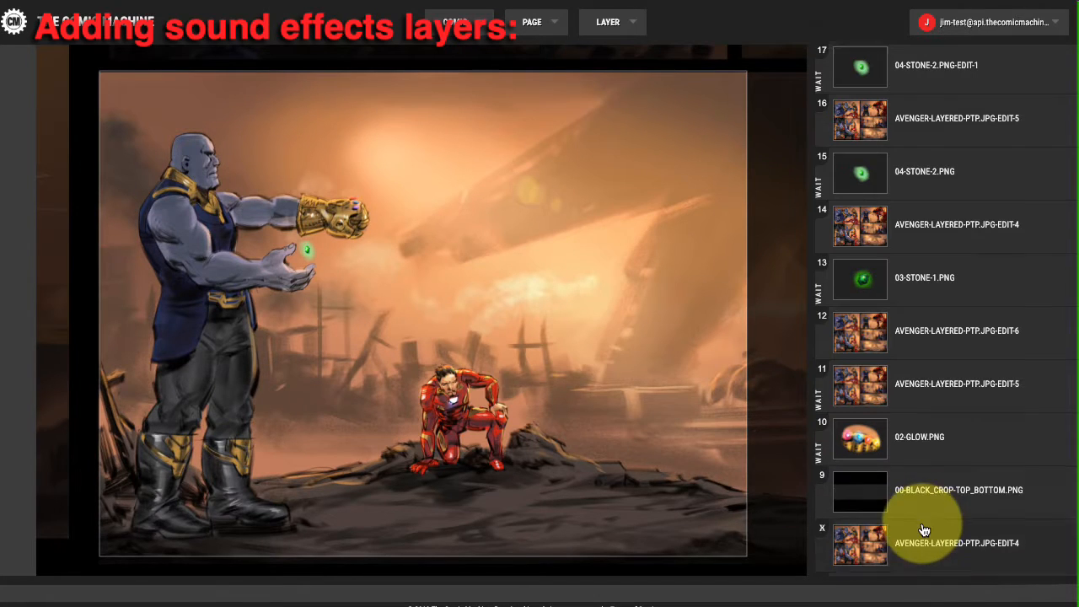
scroll(925, 531, down, 5)
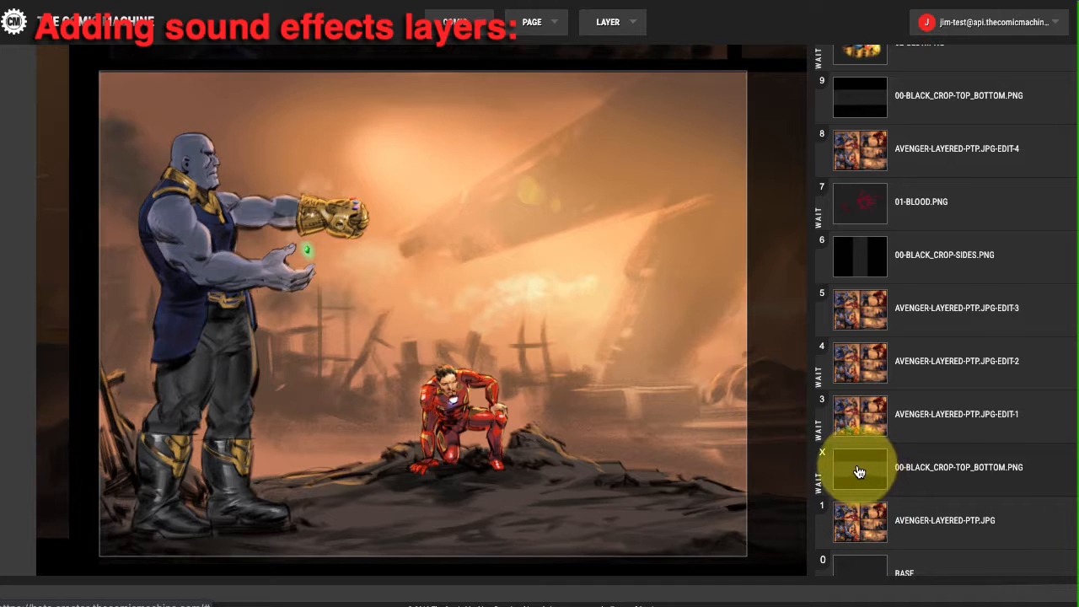
click(866, 478)
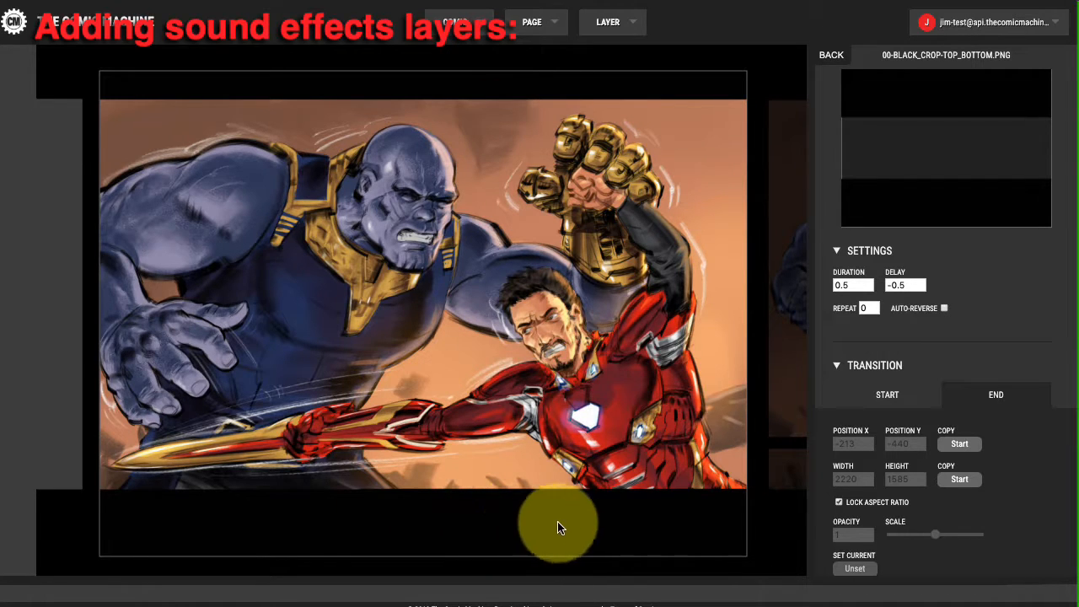
scroll(886, 505, down, 5)
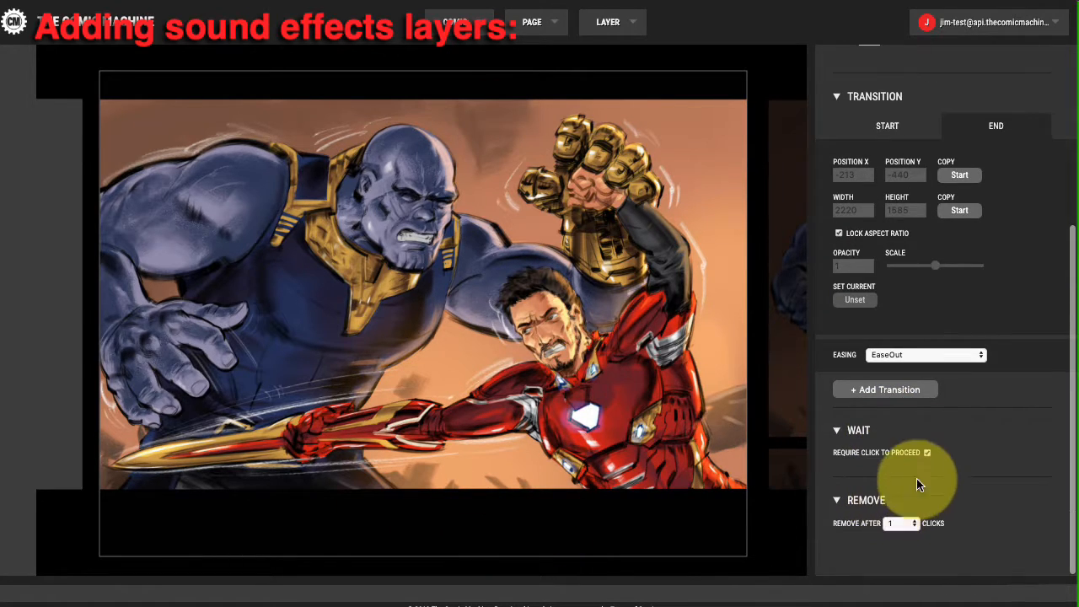
click(928, 453)
scroll(986, 468, up, 1)
scroll(987, 468, up, 5)
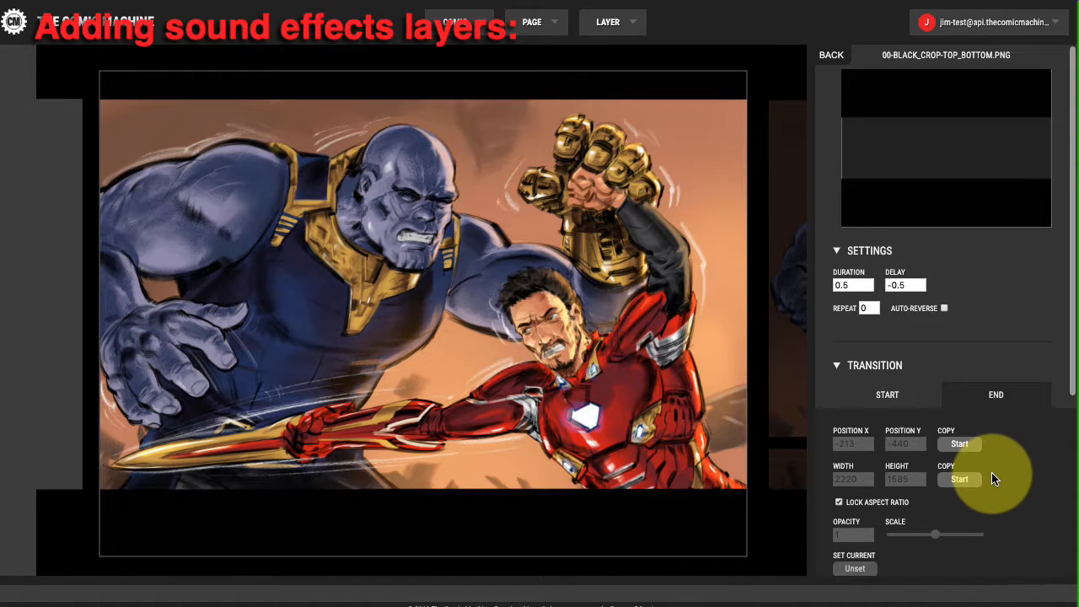
- Add the image t01-shing.png as a new layer after the black crop layer
click(600, 36)
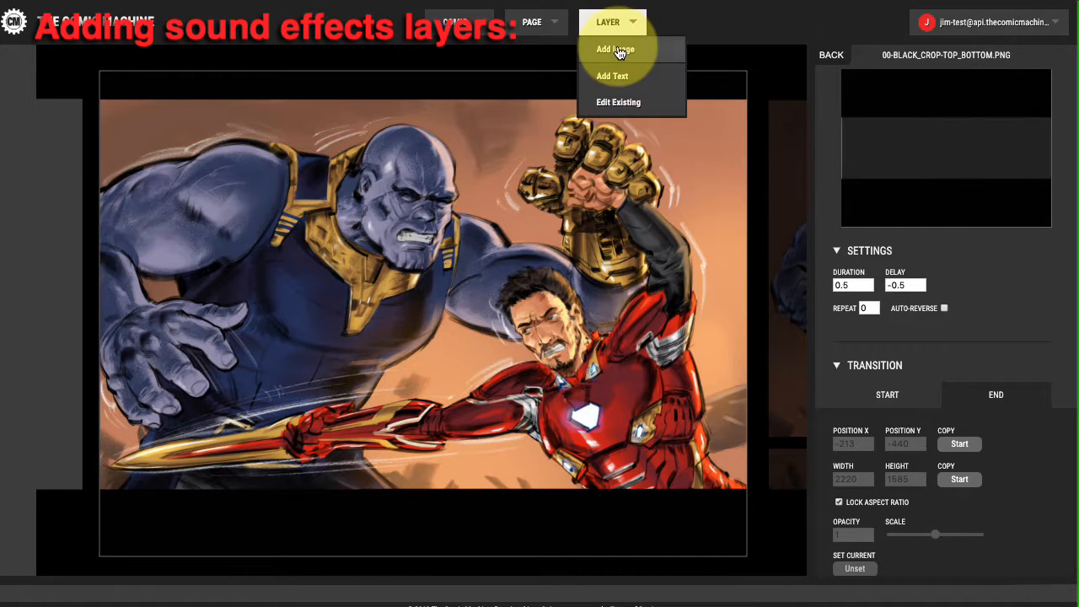
click(614, 51)
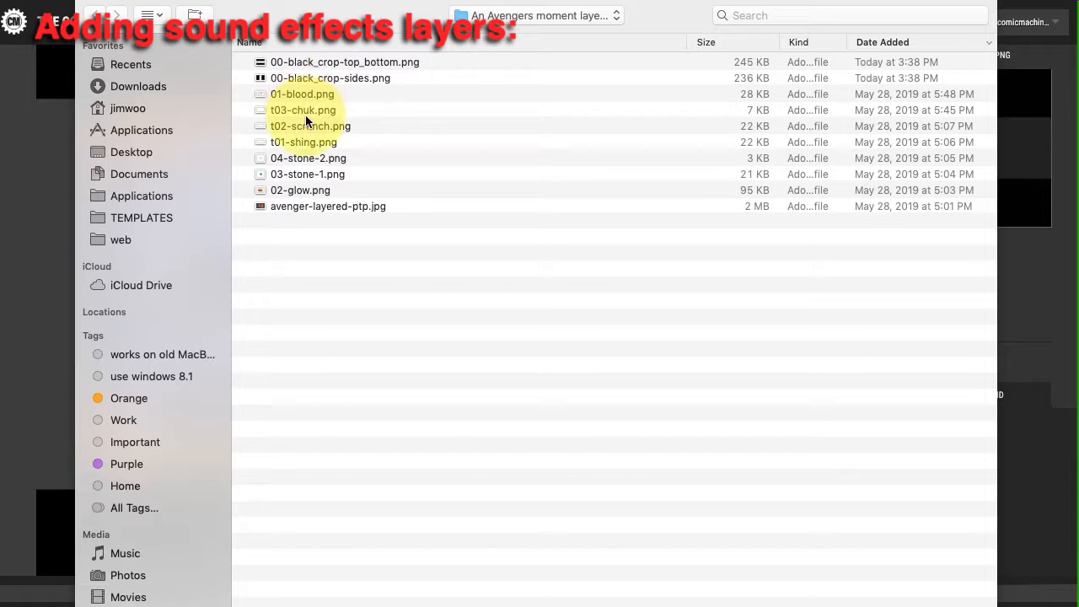
click(314, 143)
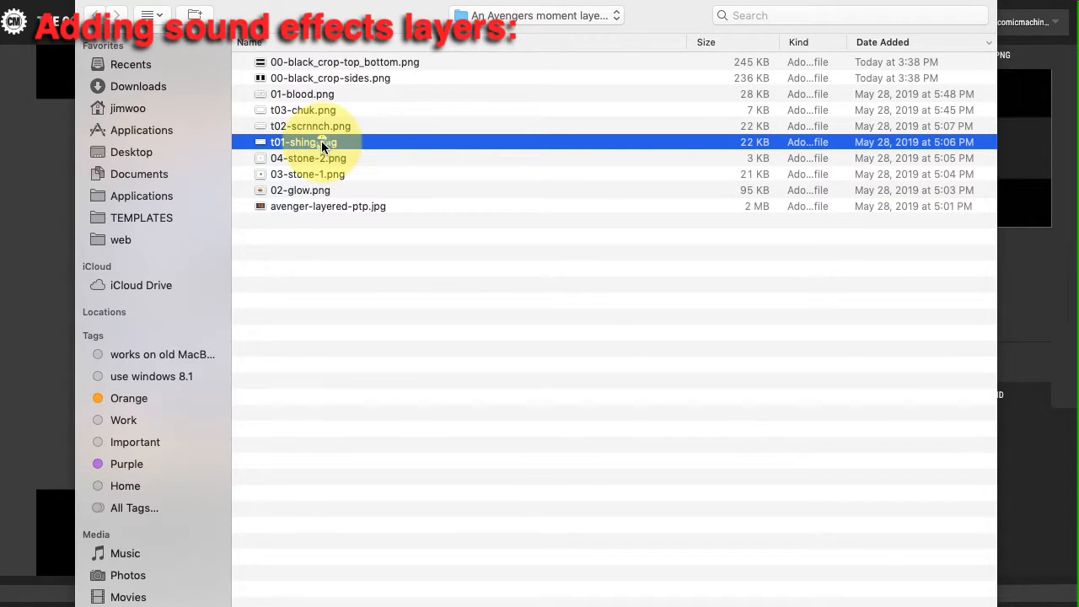
double_click(314, 144)
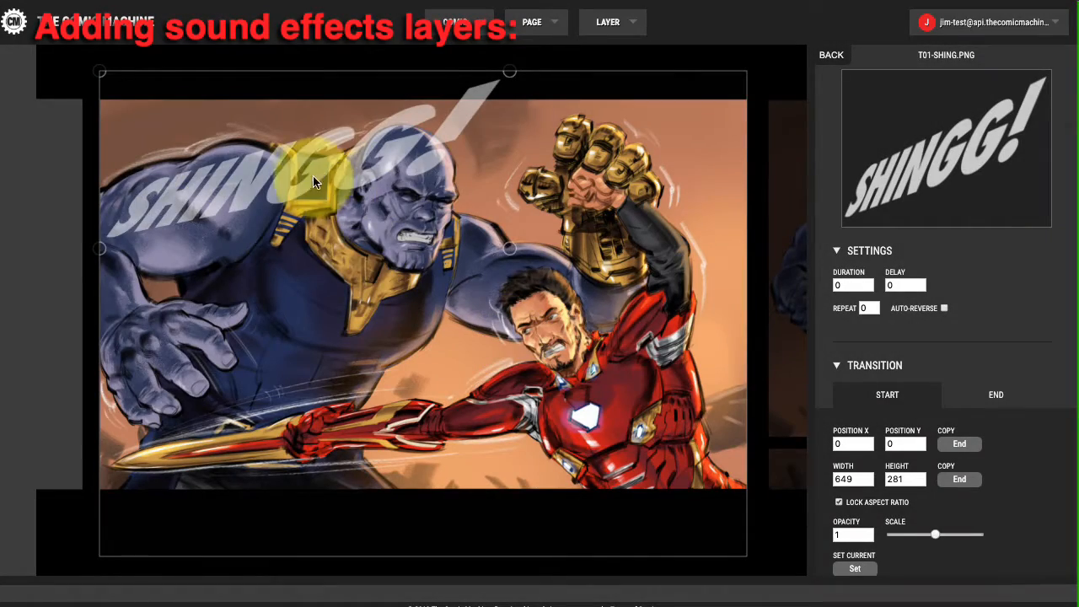
- Shrink the SHINGG! start state to about 437 by 189 just above the sword and copy its position and size to the end state
drag(312, 182, 361, 362)
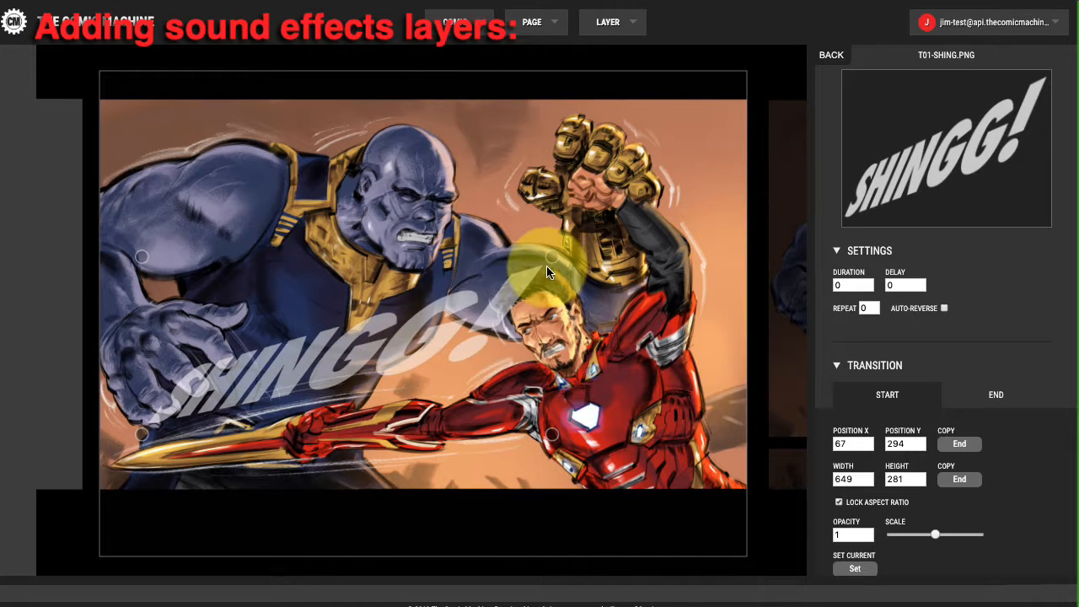
drag(548, 270, 350, 361)
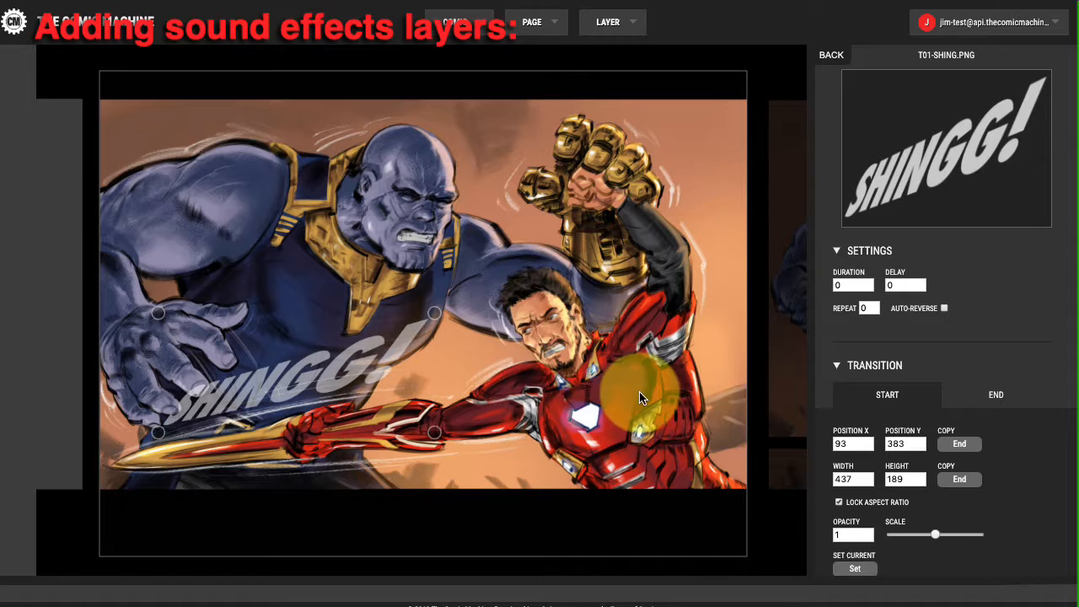
click(963, 395)
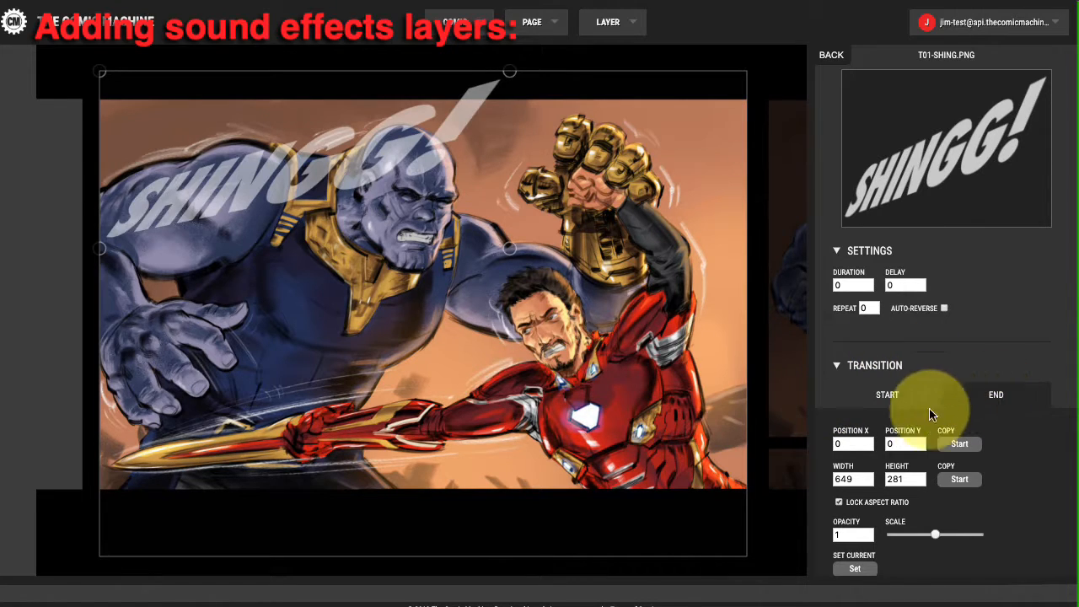
click(960, 444)
click(960, 479)
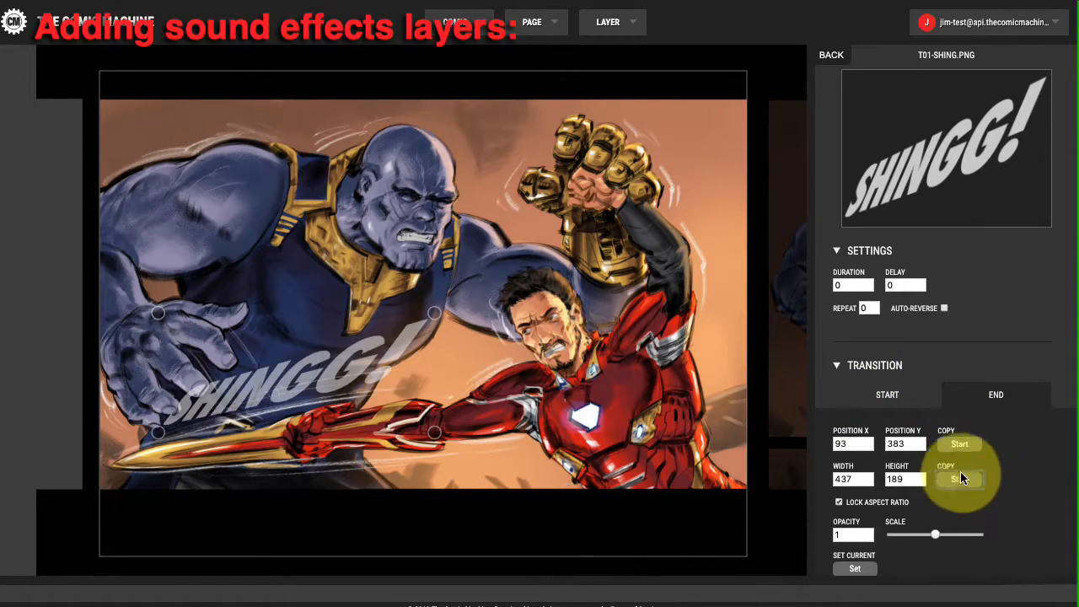
- Unlock the start state's aspect ratio and squeeze the lettering to a sliver about 84 by 193 at about X 477, Y 358
click(892, 397)
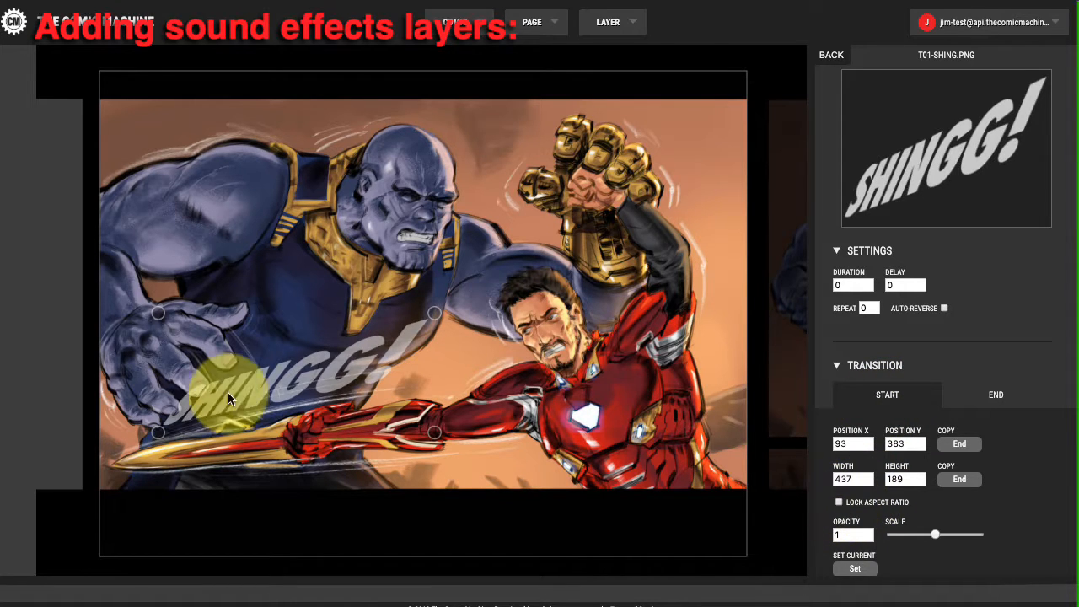
drag(159, 432, 342, 409)
drag(396, 355, 435, 427)
drag(425, 384, 443, 378)
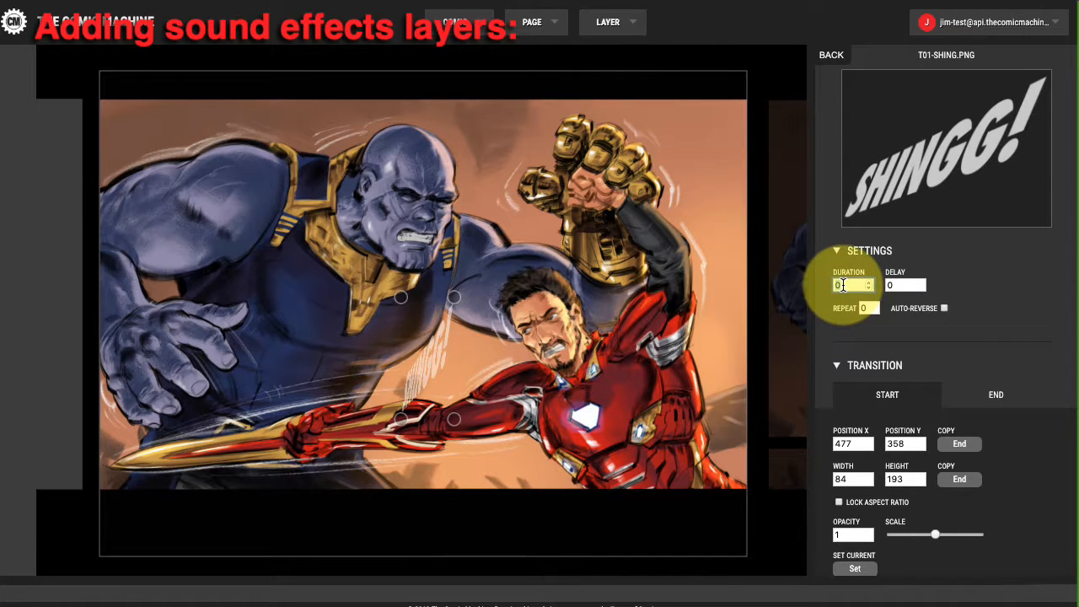
- Set the SHINGG! layer's duration to .3 and its start state's opacity to 0.5
text(.3)
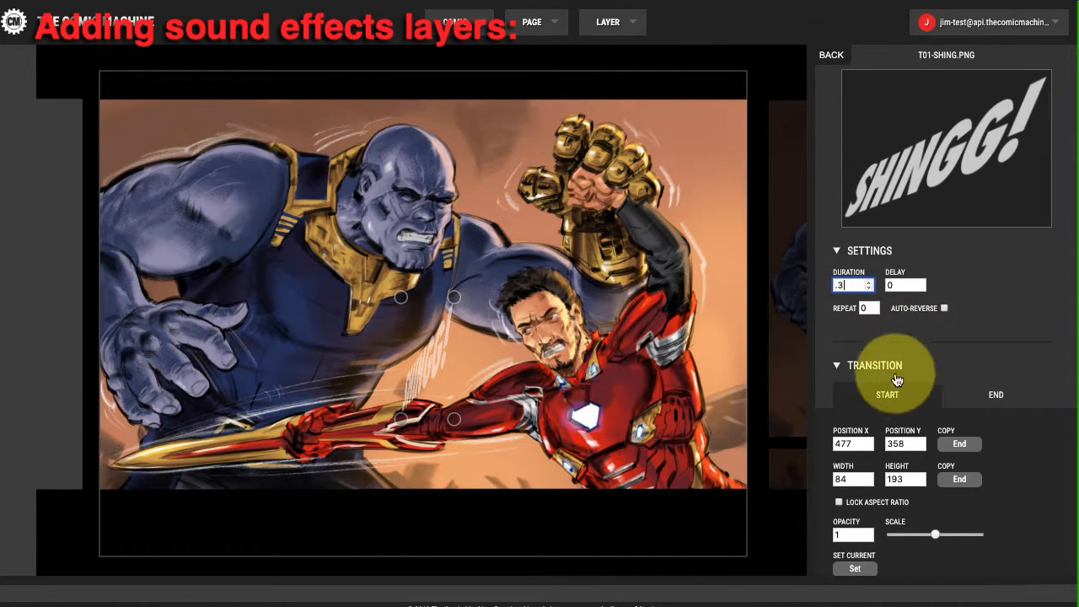
scroll(906, 454, down, 1)
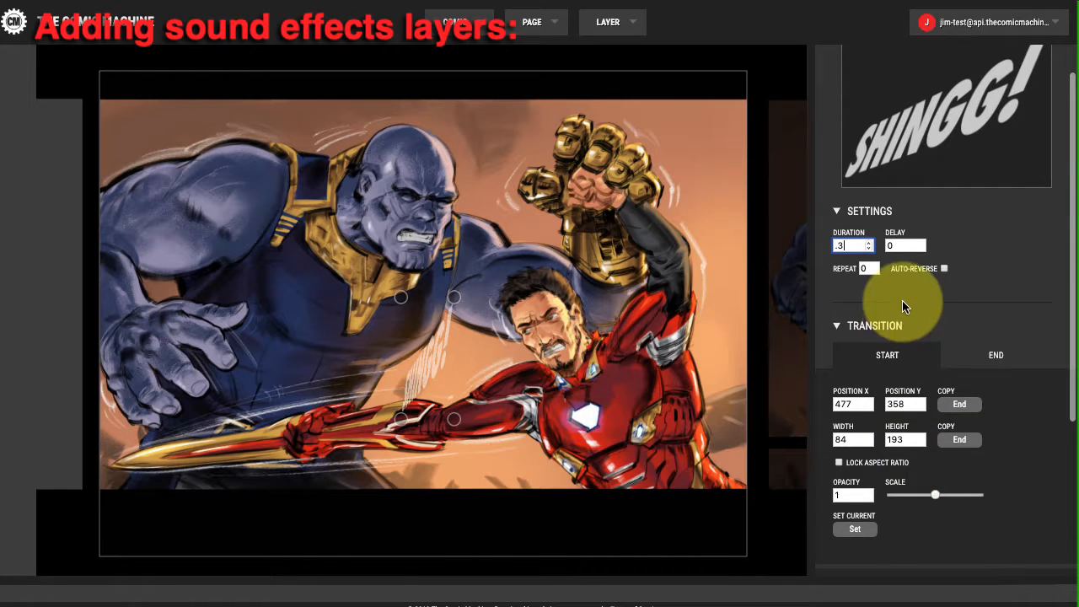
scroll(900, 305, up, 1)
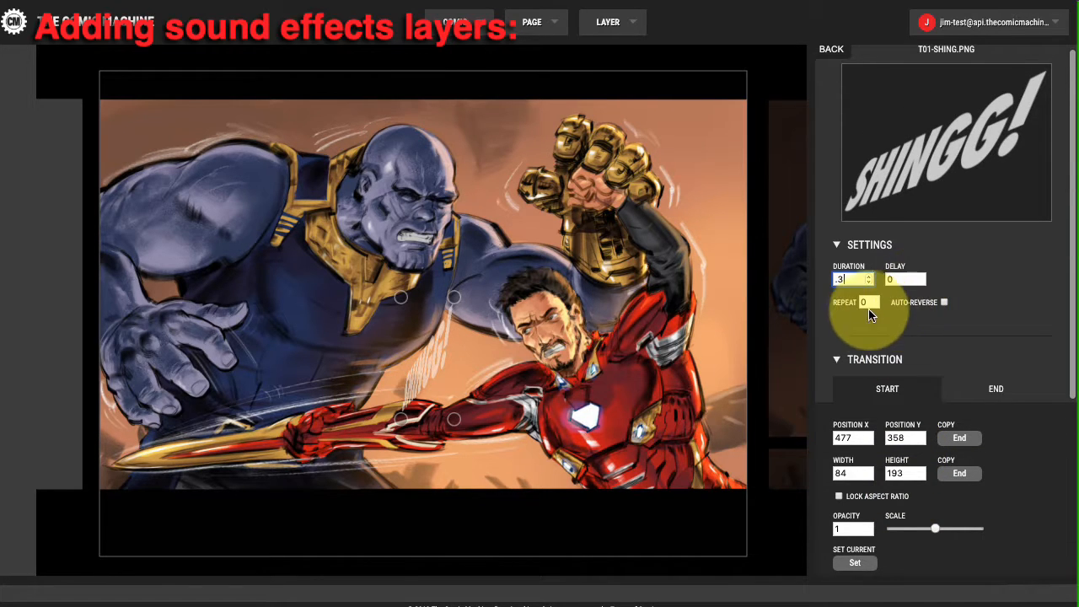
click(887, 392)
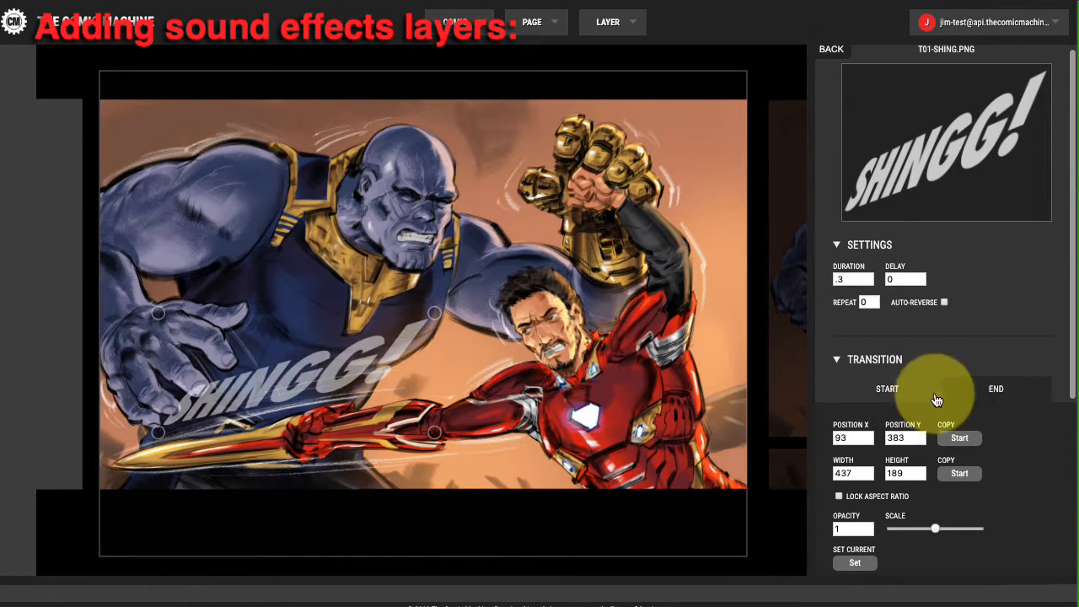
drag(846, 529, 832, 528)
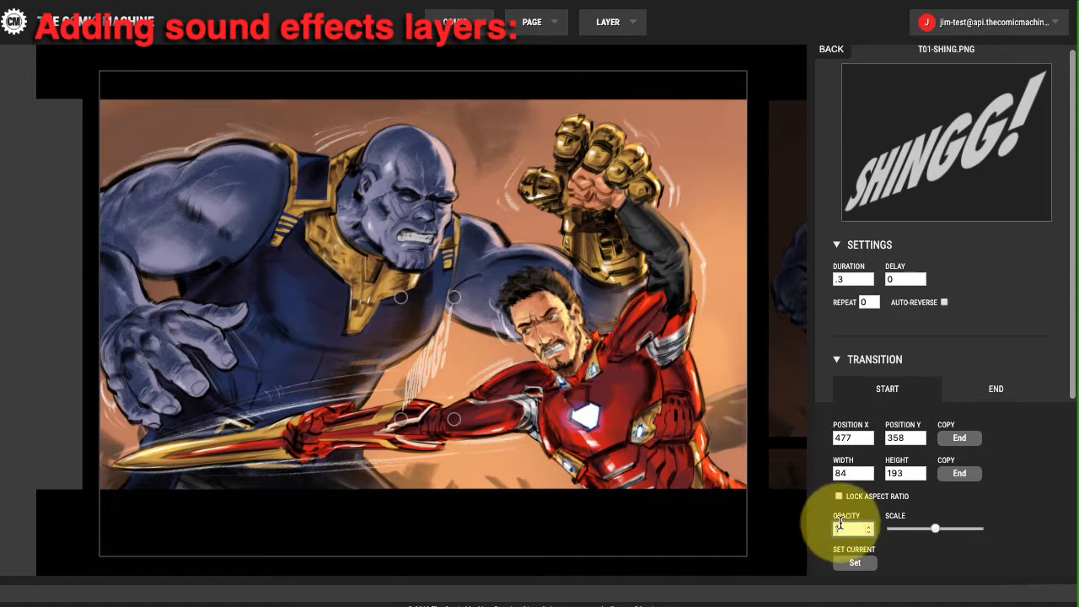
text(0)
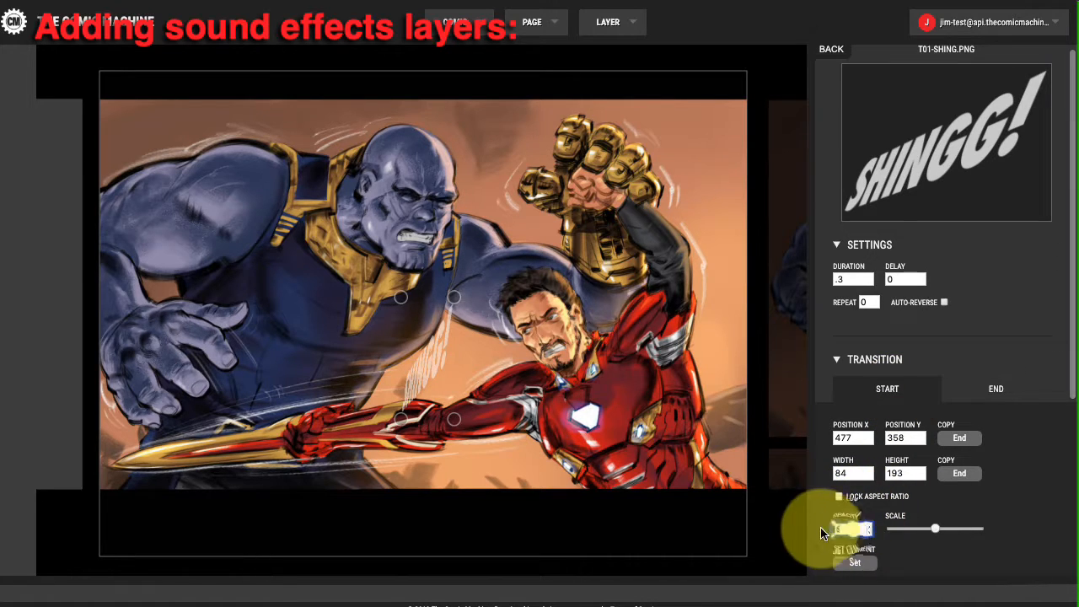
text(.5)
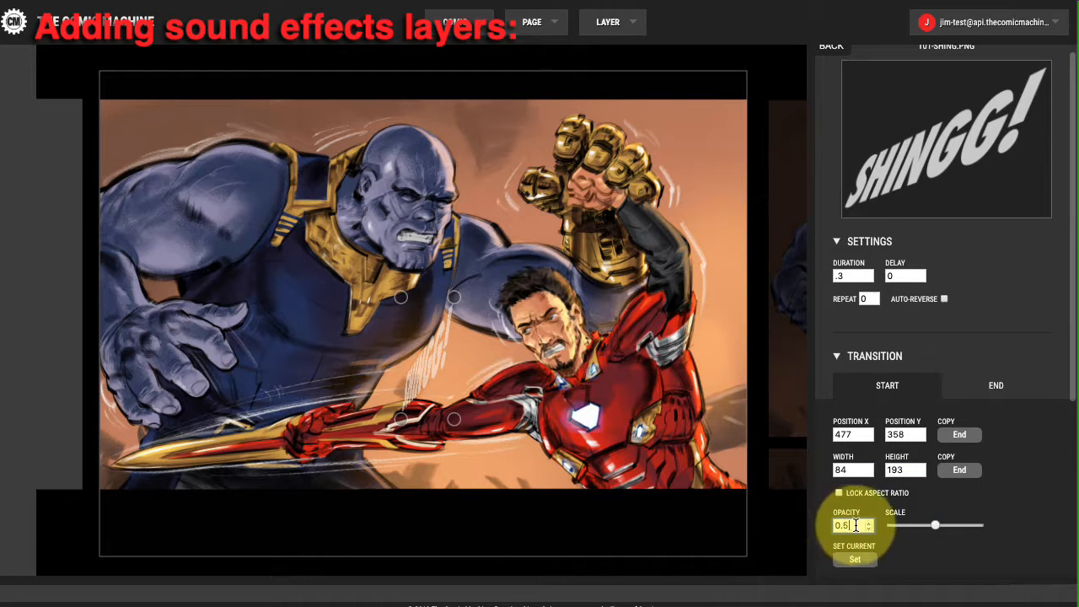
- Change the easing of the SHINGG! layer's transition to EaseIn
scroll(877, 516, down, 3)
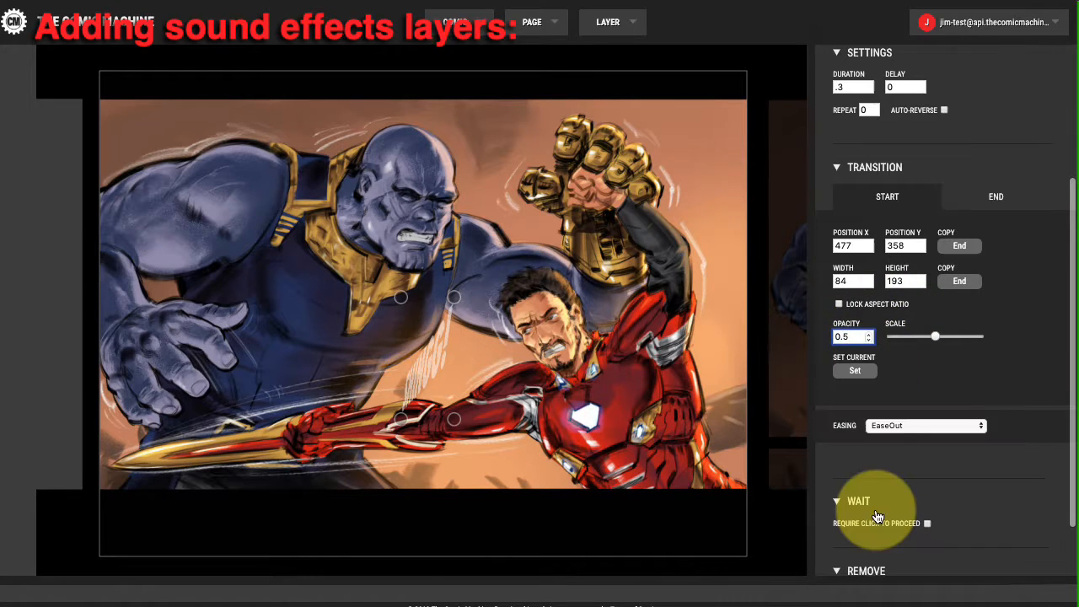
click(914, 426)
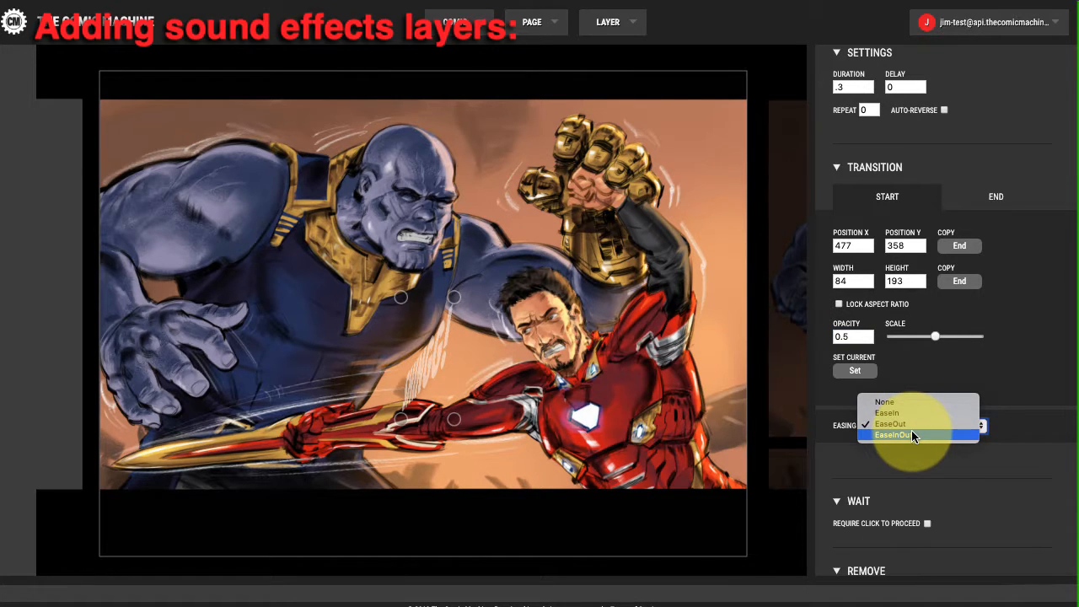
click(912, 411)
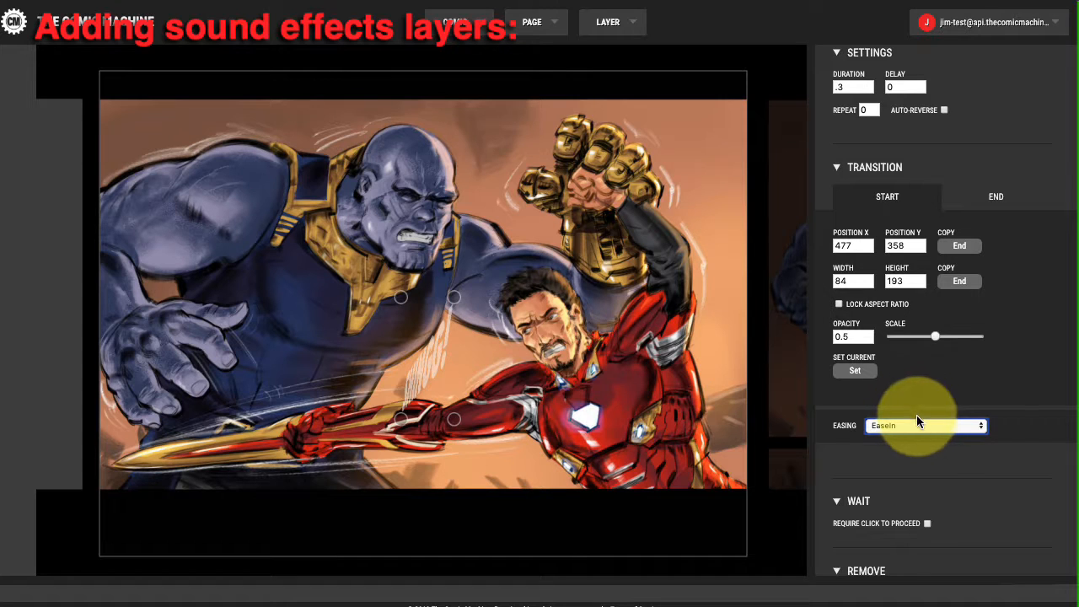
- Make the SHINGG! layer require a click to proceed and remove it after 1 click
scroll(939, 506, down, 2)
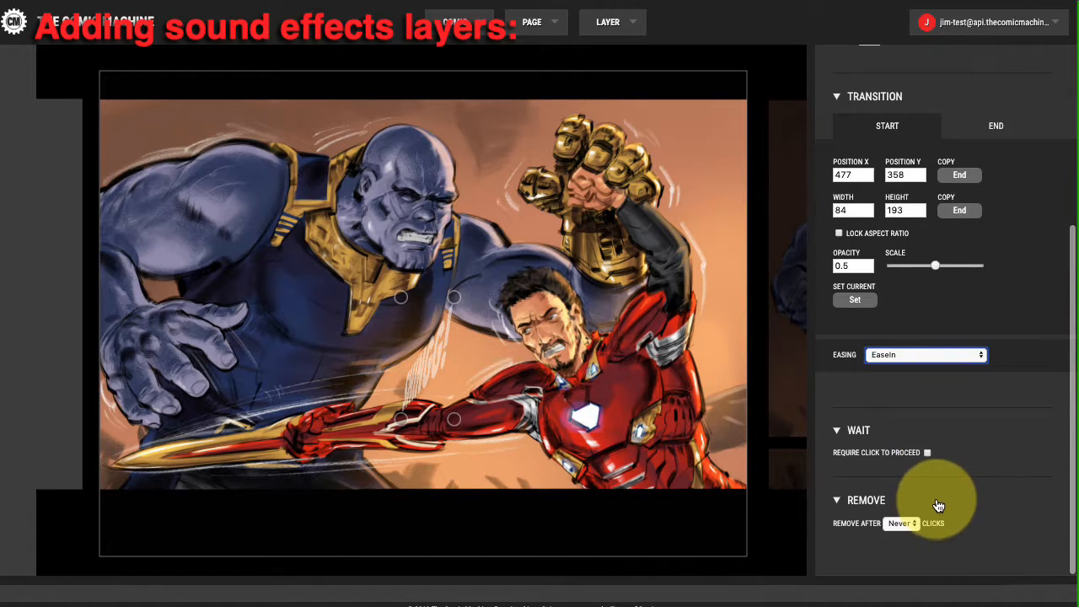
click(927, 453)
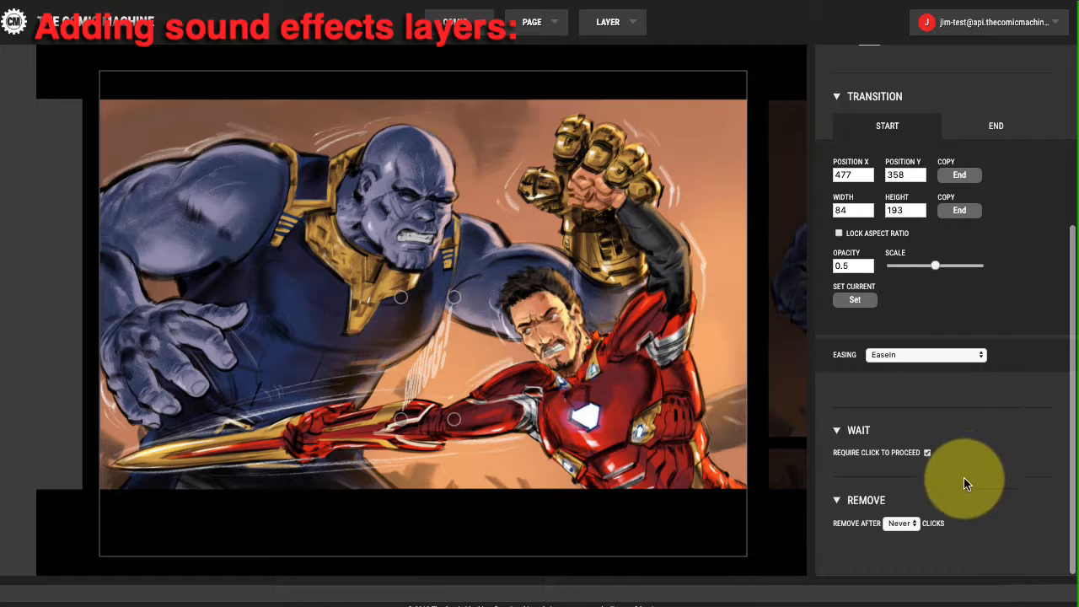
click(901, 523)
click(915, 538)
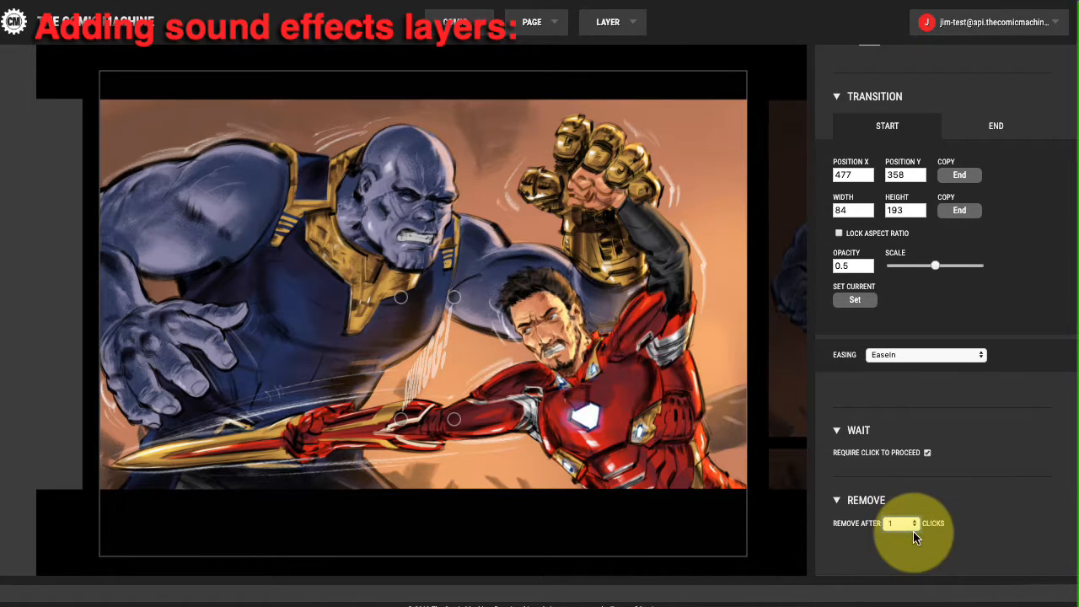
- Preview the page to check the SHINGG! animation, and close the preview
click(606, 24)
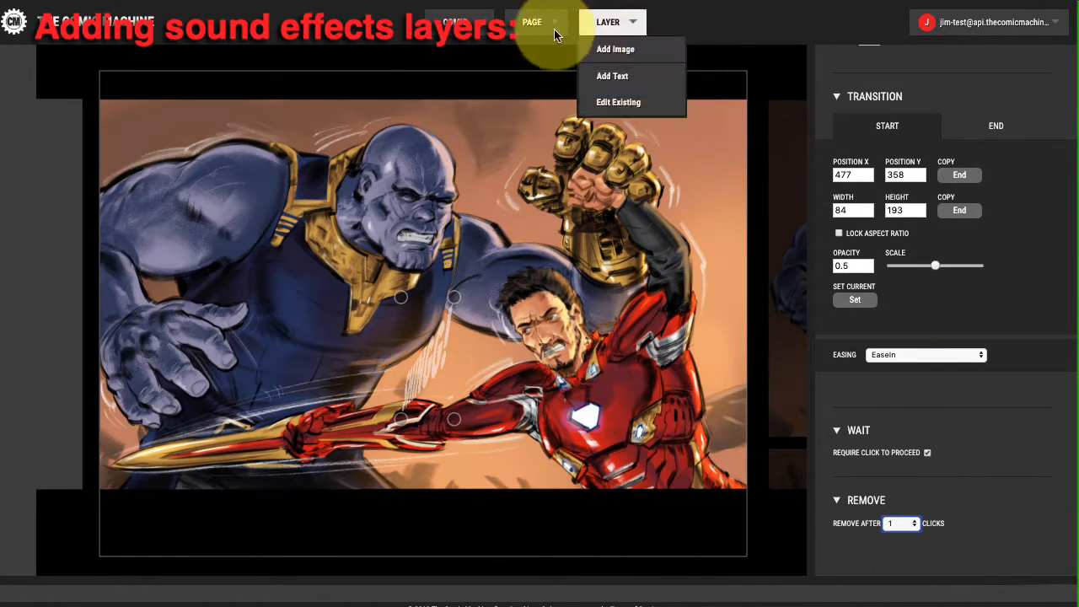
click(553, 27)
click(535, 75)
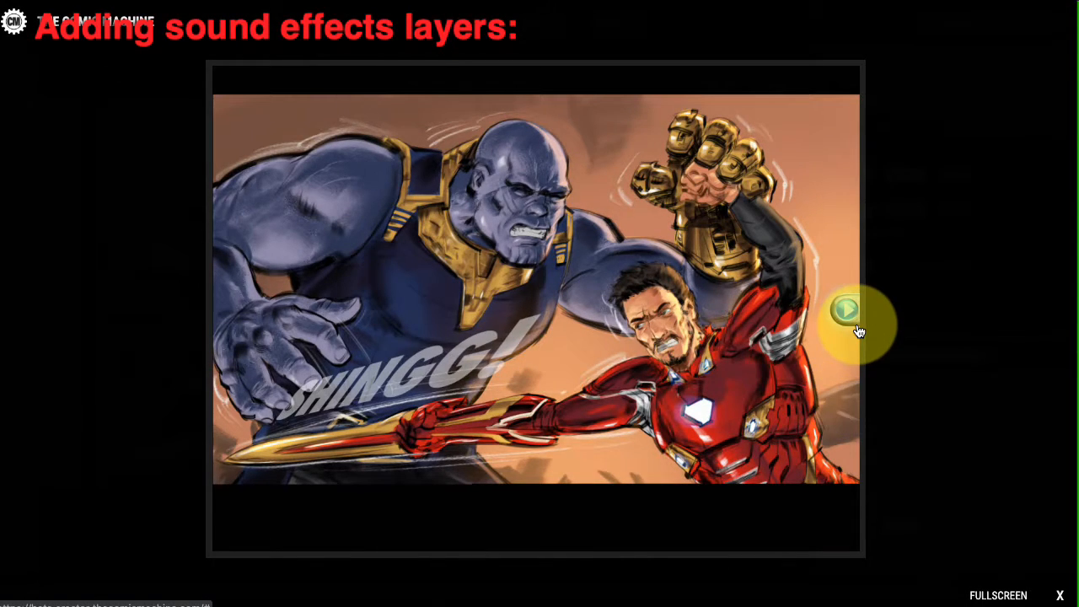
click(1061, 597)
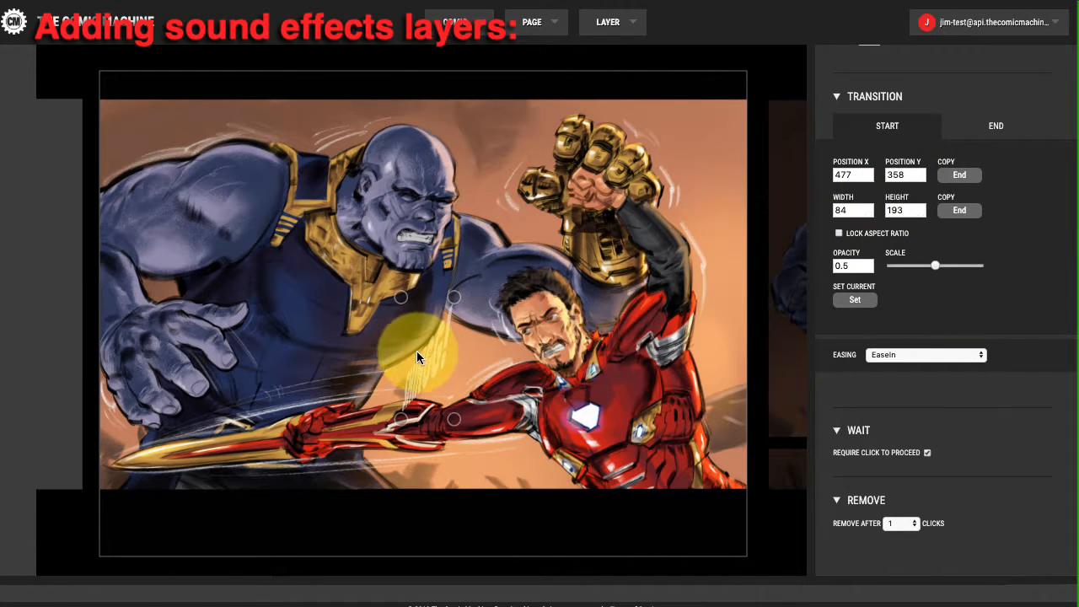
- Stretch the SHINGG! start state to about 98 by 259, move it to about X 501, Y 286, and compare it with the end state
drag(455, 298, 462, 256)
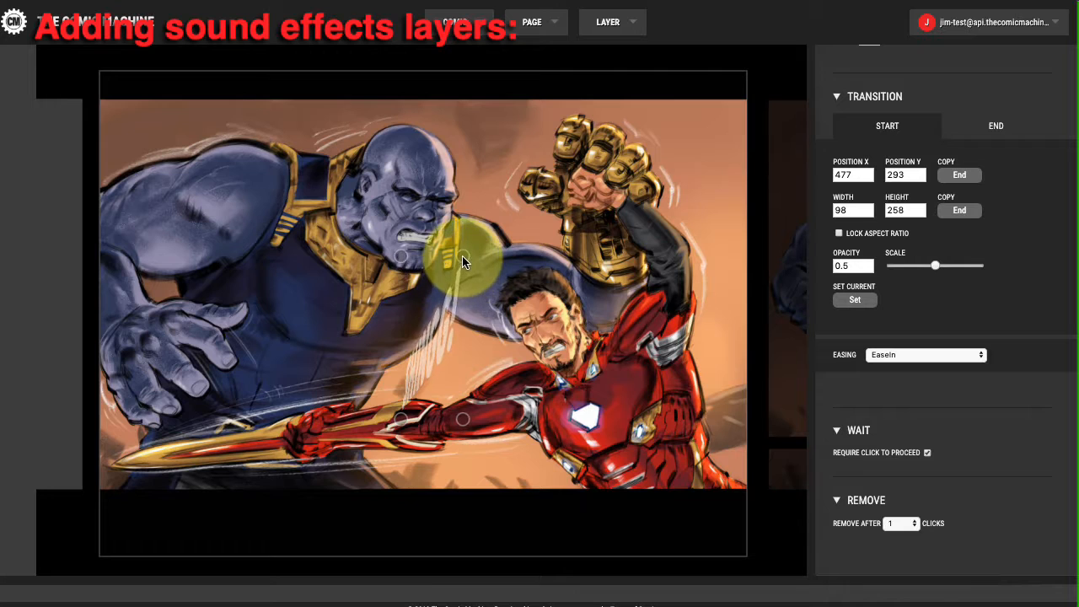
drag(429, 332, 451, 335)
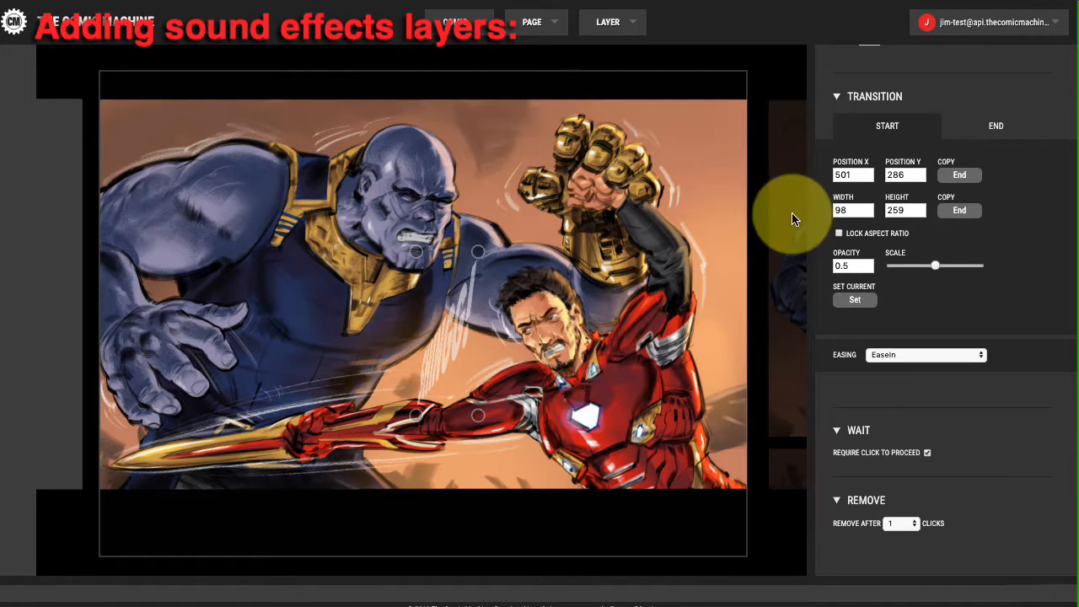
click(986, 129)
click(903, 129)
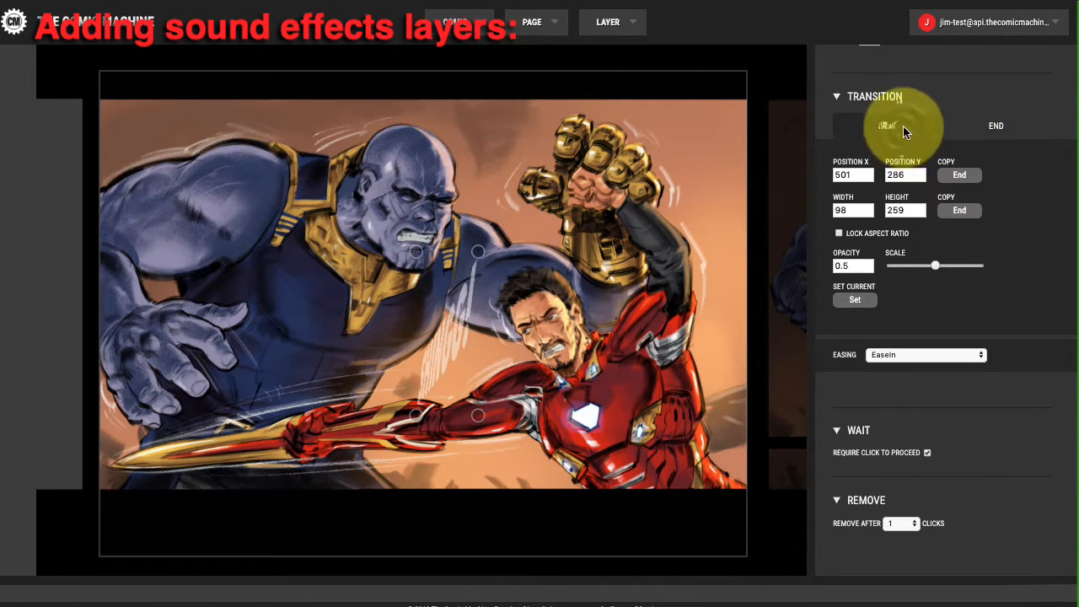
- Set the SHINGG! layer's duration to 0.2, and preview the page to check the animation
scroll(896, 145, up, 2)
click(842, 111)
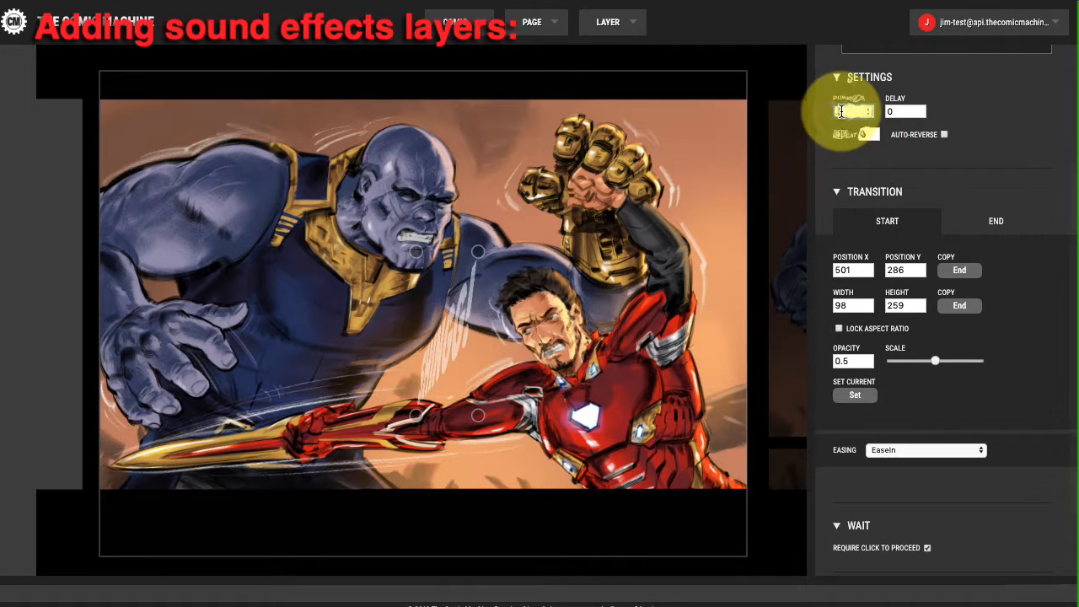
click(533, 22)
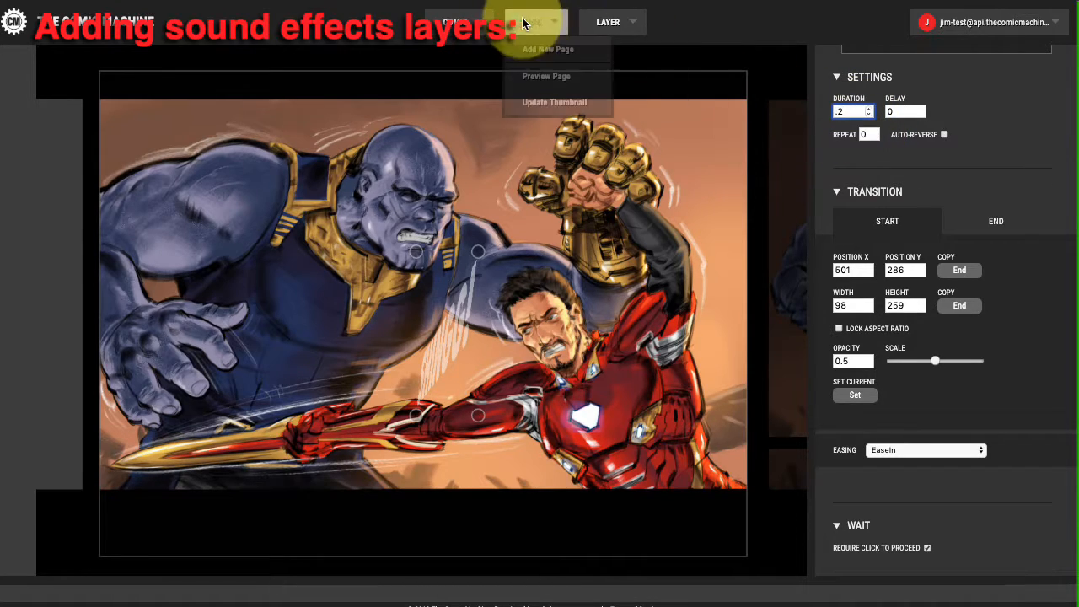
click(548, 75)
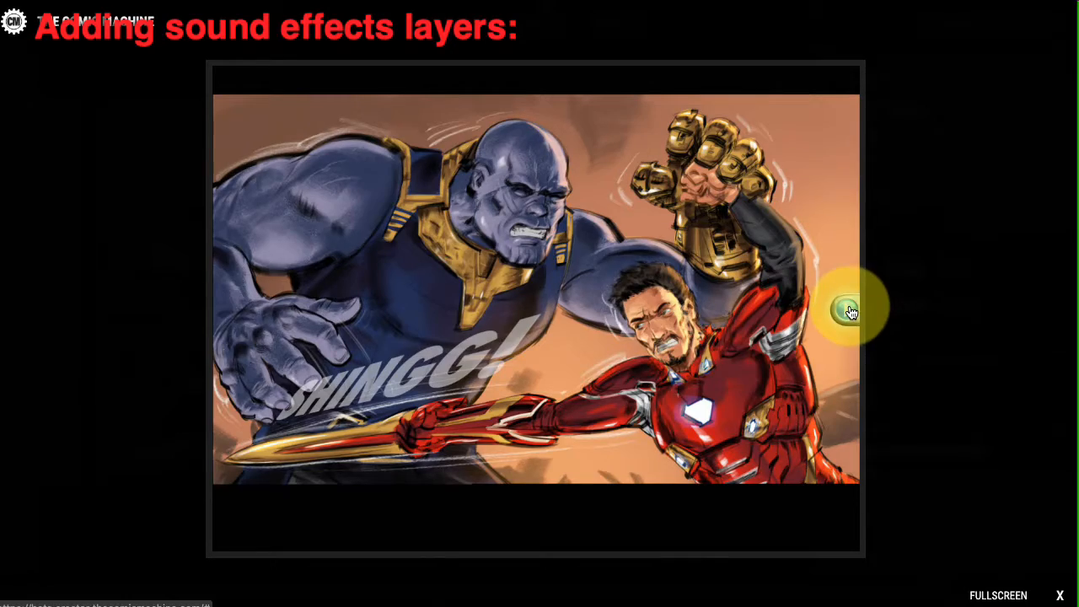
click(1050, 595)
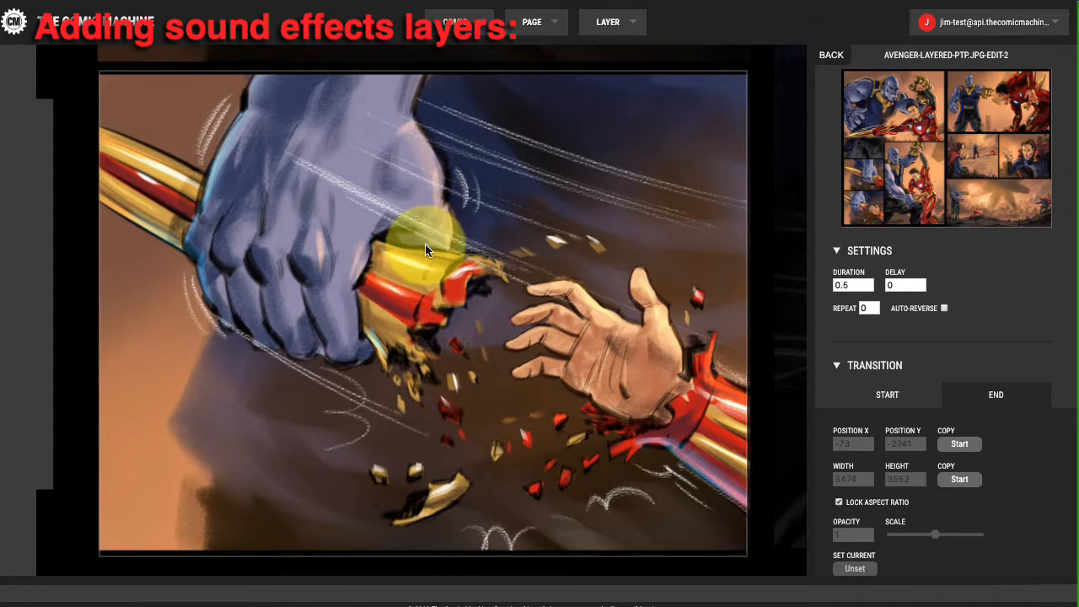
- Stop the avenger-layered-ptp.jpg-edit-2 layer from requiring a click to proceed
click(615, 23)
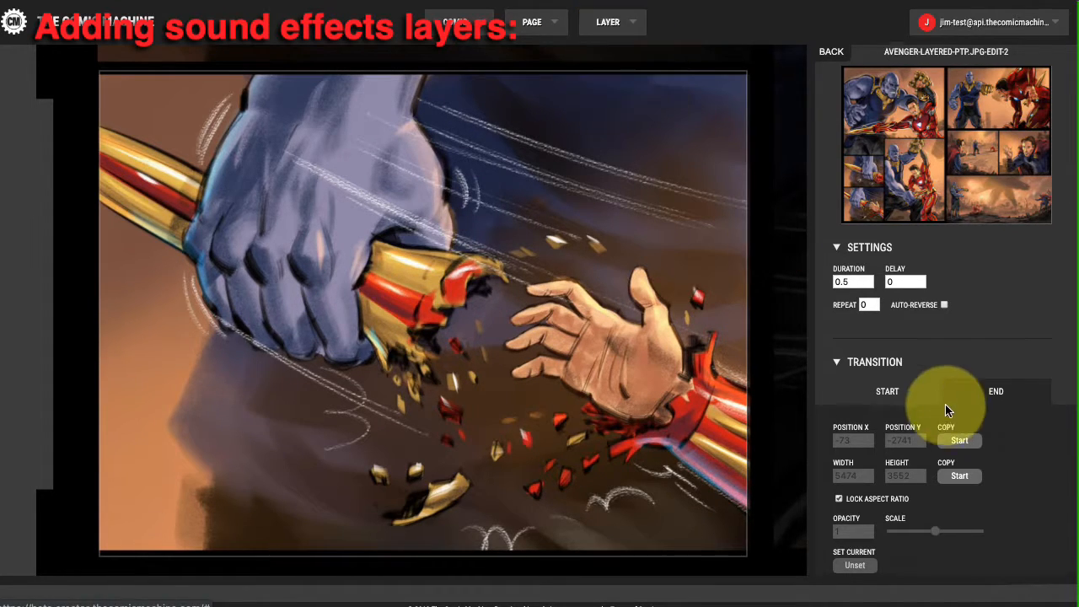
scroll(947, 403, down, 3)
click(928, 453)
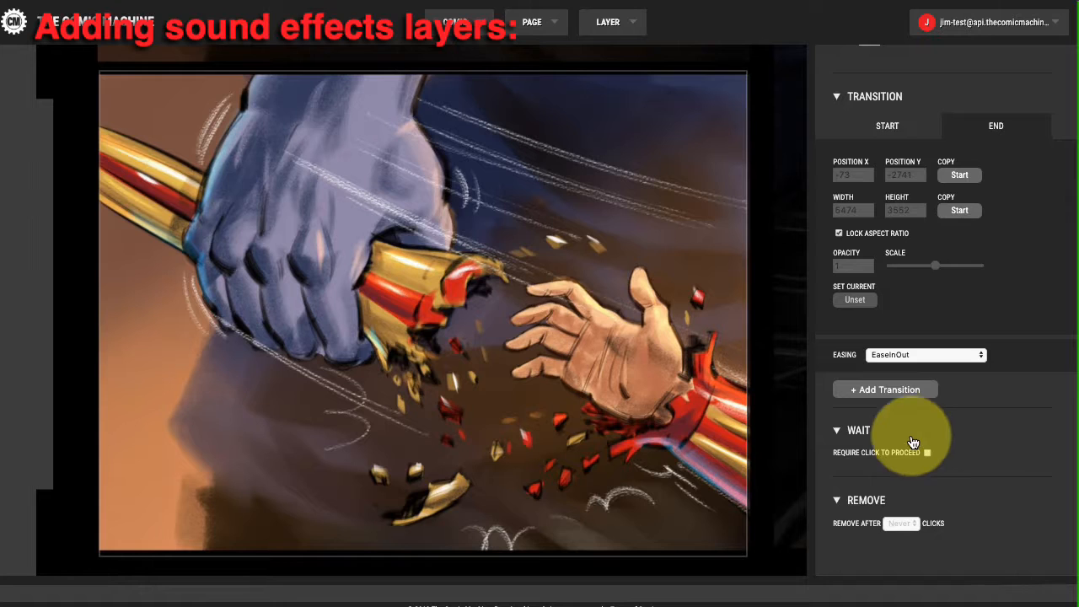
- Add the image t02-scrnnch.png as a new layer on the broken blade panel
scroll(916, 441, up, 5)
click(612, 22)
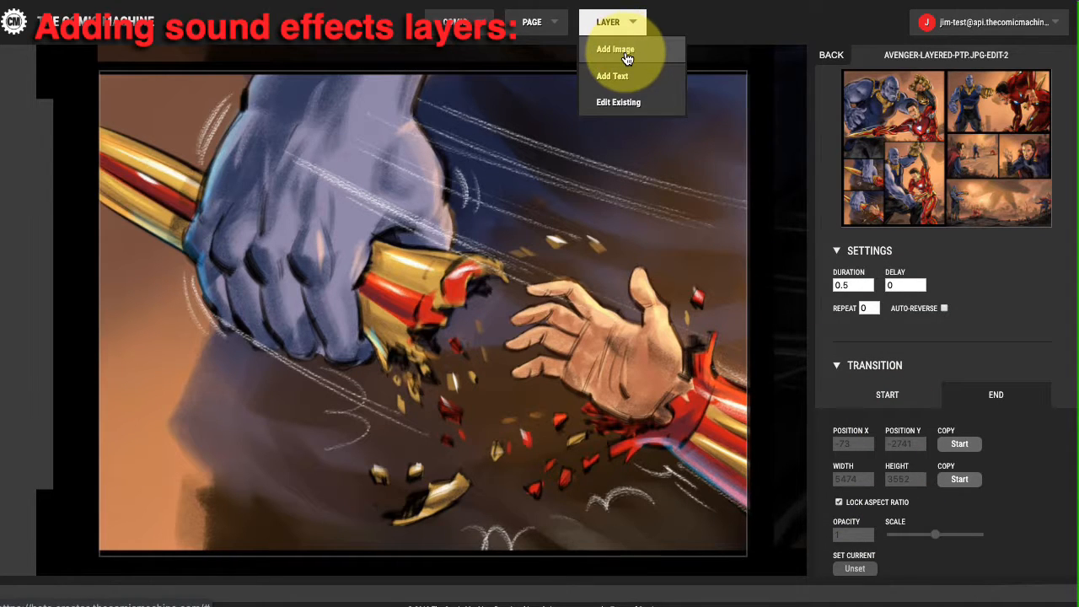
click(628, 51)
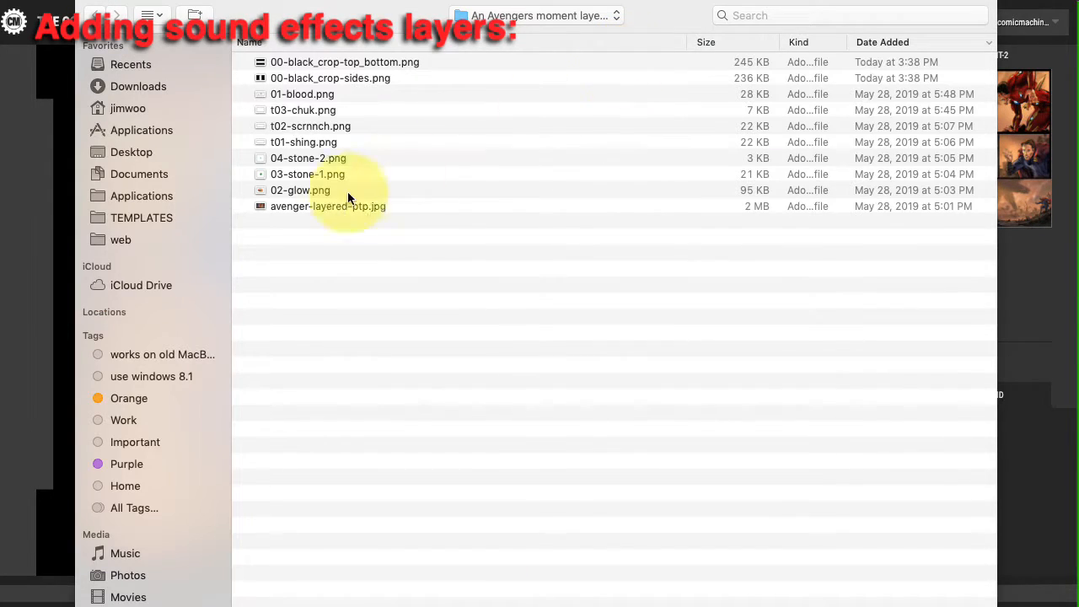
click(310, 127)
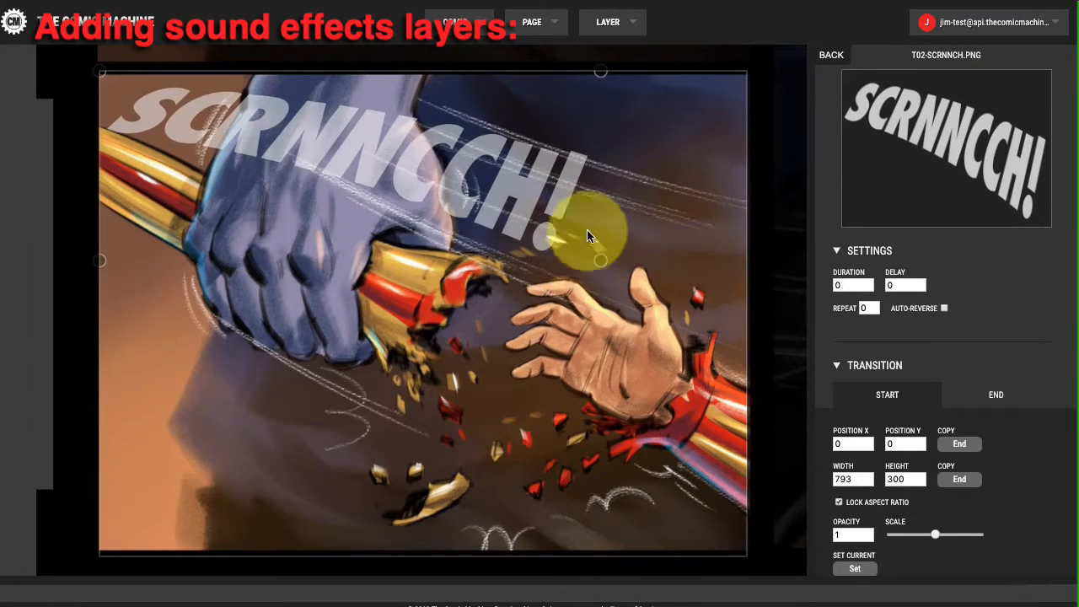
- Resize the SCRNNCCH! lettering to about 563 by 212 at X 376, Y 104, and copy that position and size to its end state
drag(420, 136, 530, 187)
drag(699, 326, 690, 266)
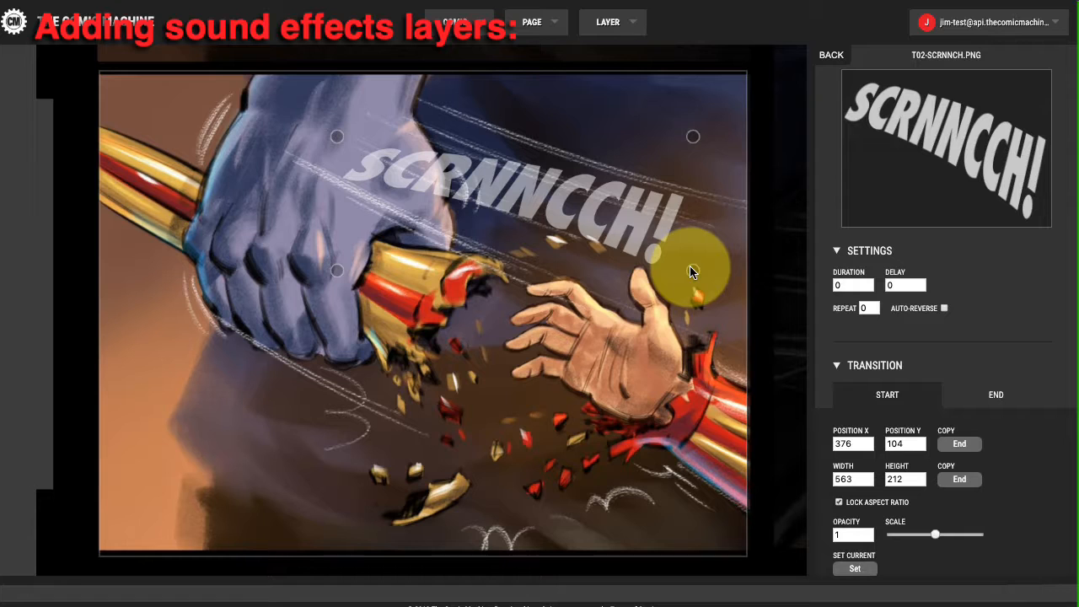
click(998, 396)
click(960, 443)
click(960, 479)
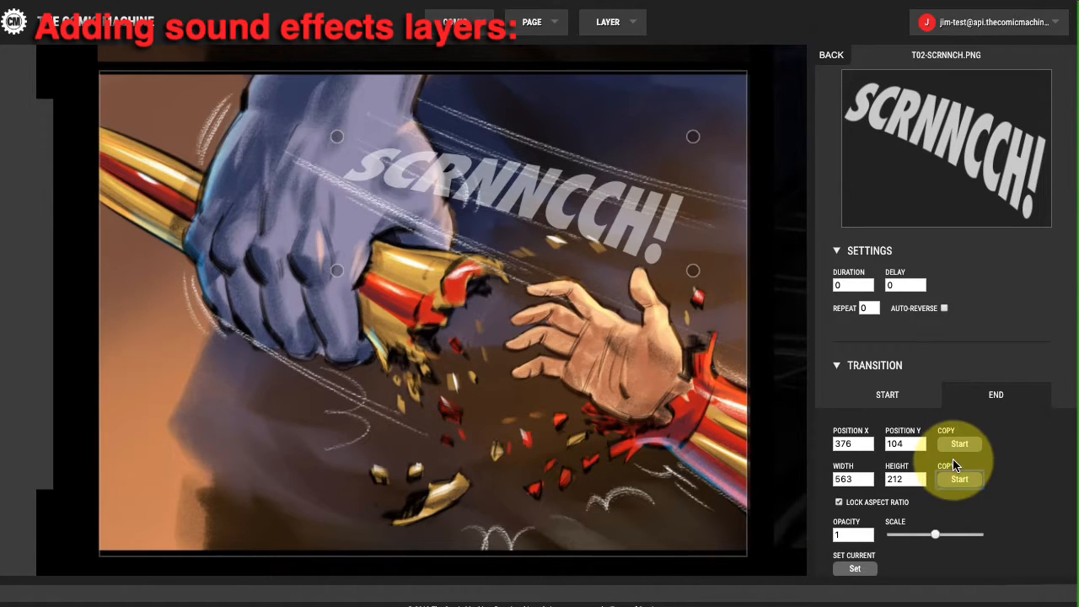
- Shrink the SCRNNCCH! start state to about 158 by 59, place it at about X 619, Y 209, and set its opacity to 0
click(888, 395)
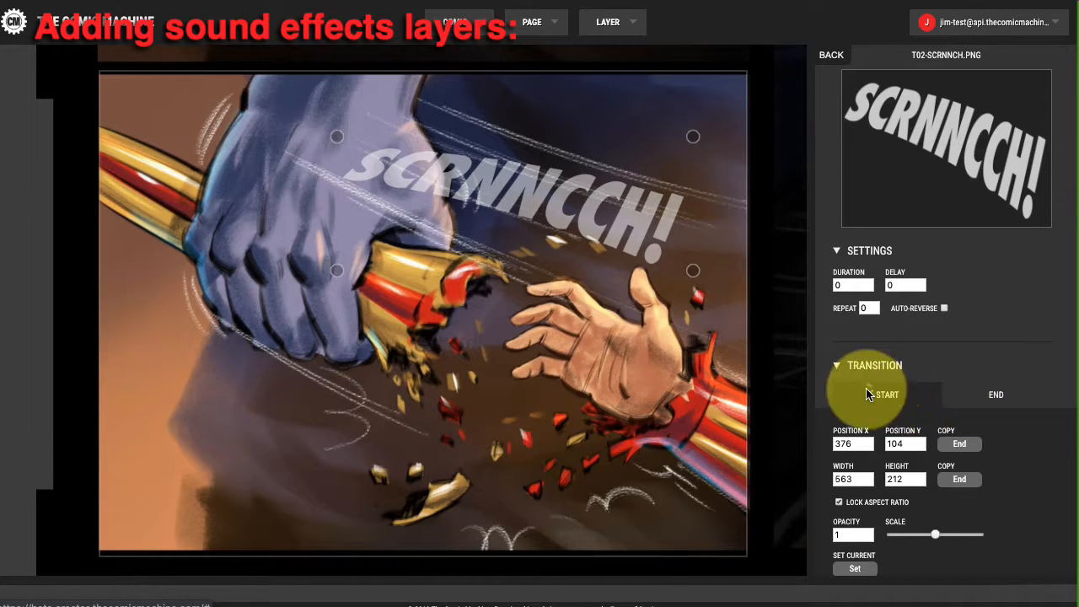
click(956, 393)
click(885, 400)
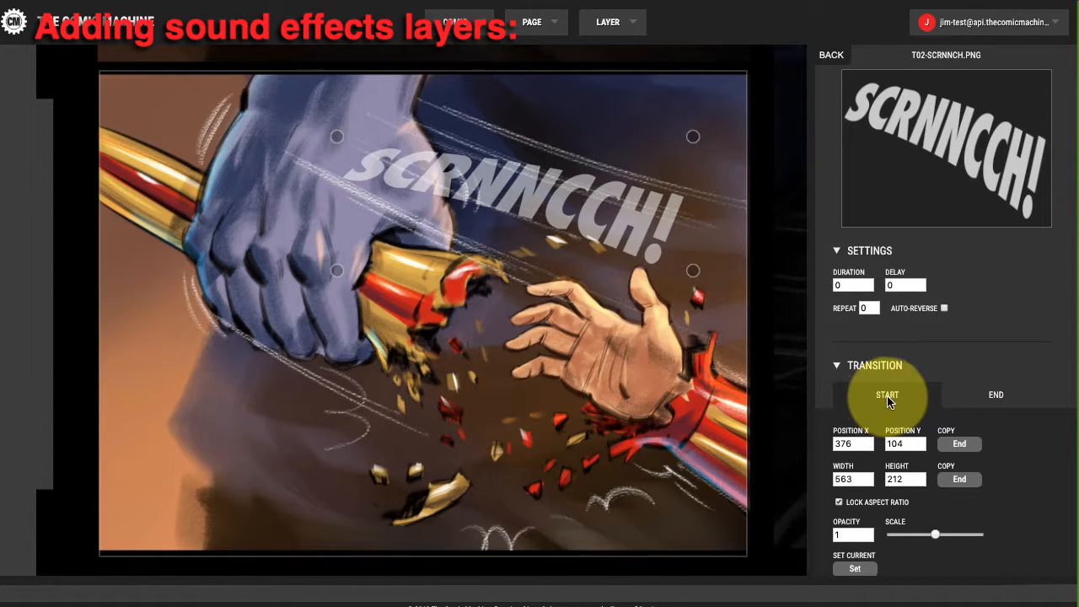
drag(685, 267, 521, 206)
drag(420, 153, 536, 184)
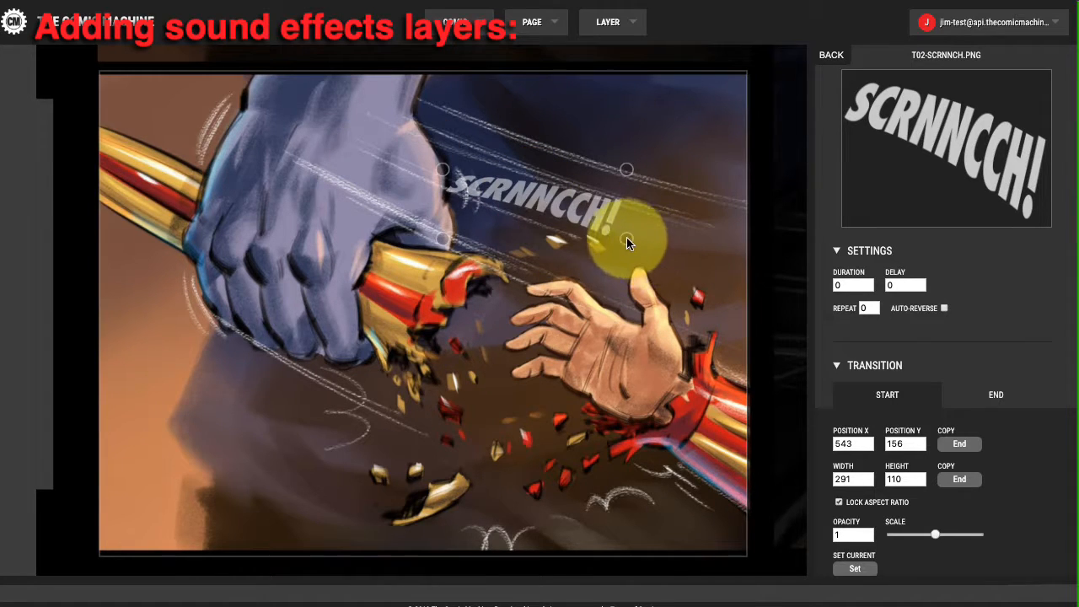
drag(627, 240, 590, 225)
drag(525, 201, 552, 229)
drag(623, 253, 568, 226)
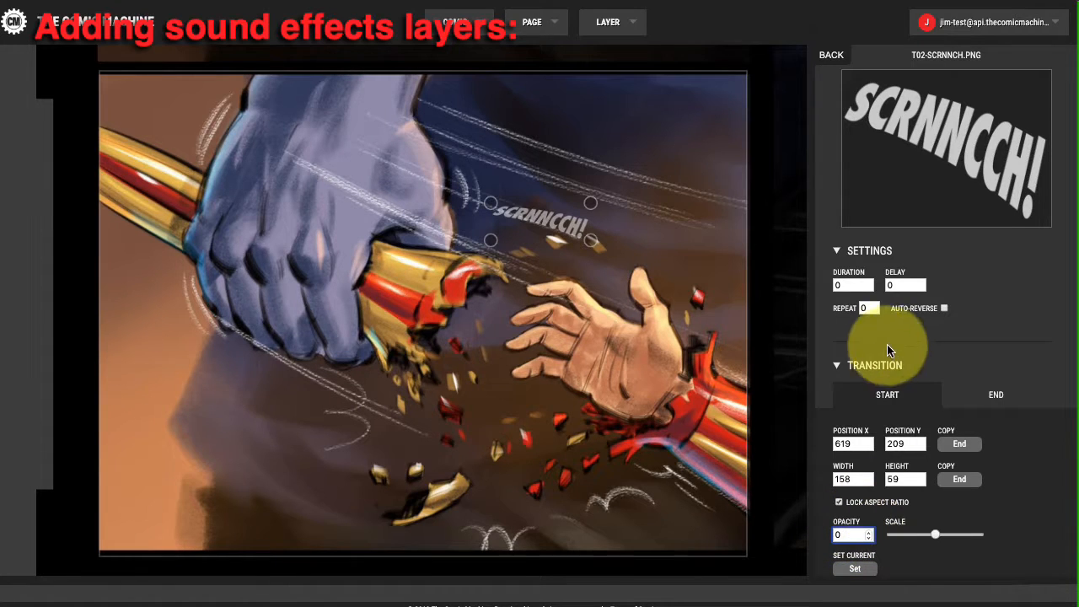
- Set the duration of the SCRNNCCH! layer to 0.3
drag(847, 285, 824, 286)
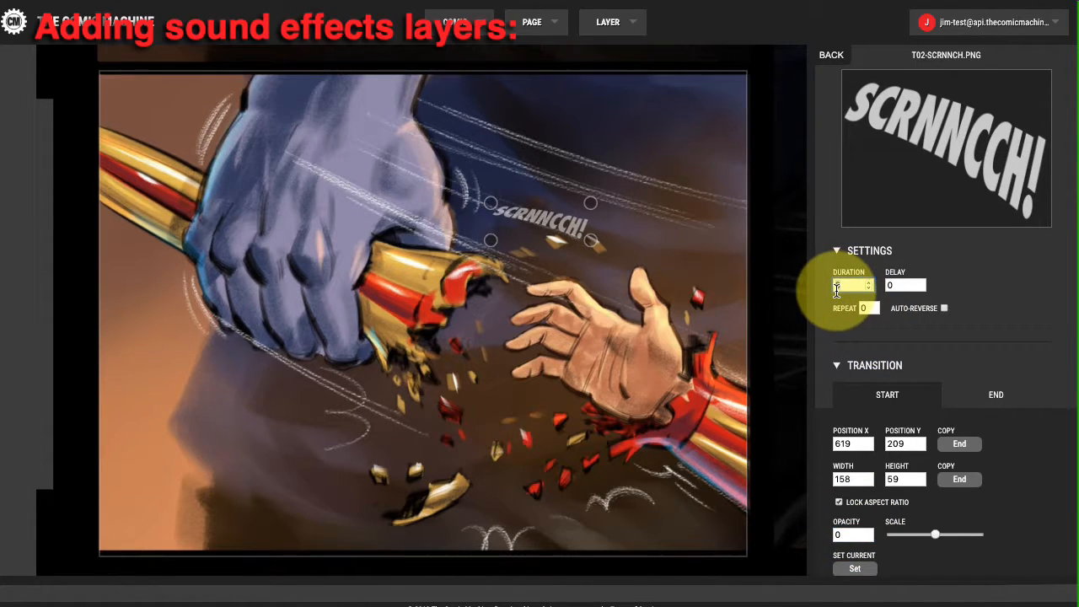
text(.3)
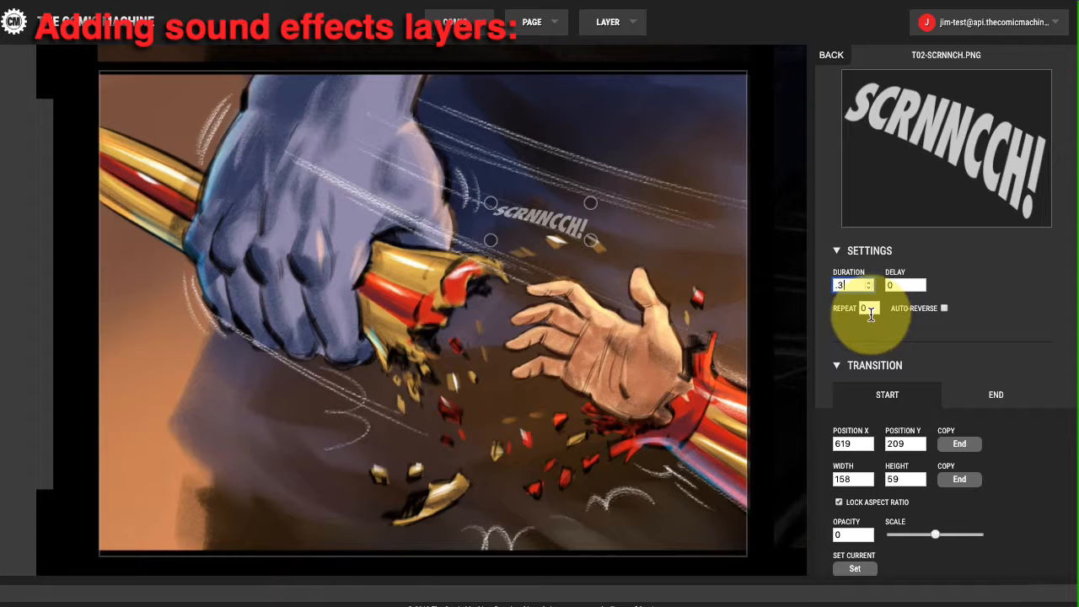
click(890, 285)
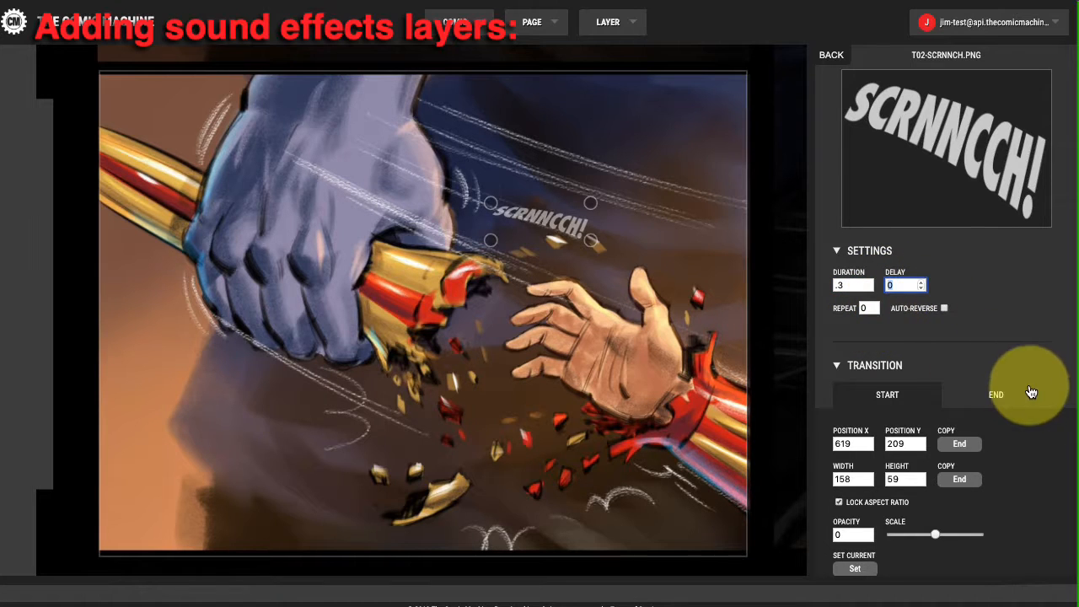
- Change the easing of the SCRNNCCH! layer's transition to EaseInOut
scroll(1011, 385, down, 3)
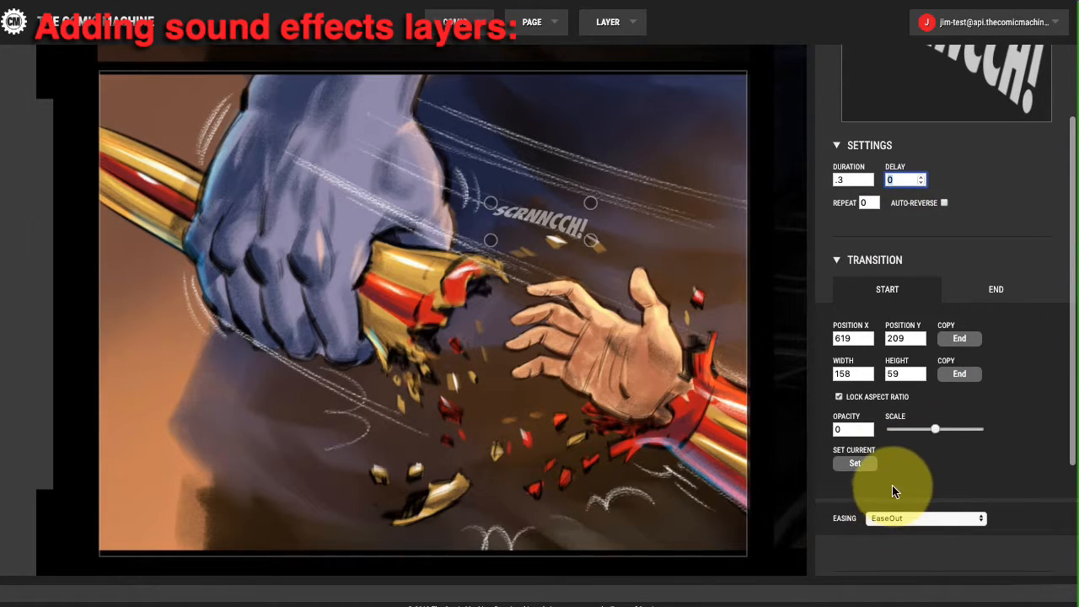
scroll(891, 495, down, 3)
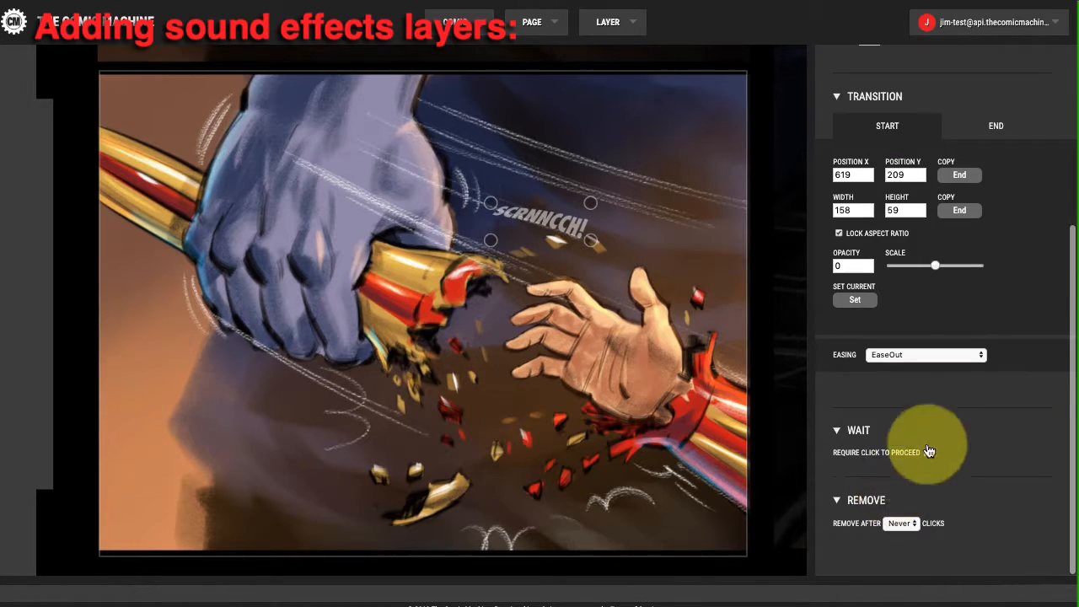
click(917, 356)
click(918, 342)
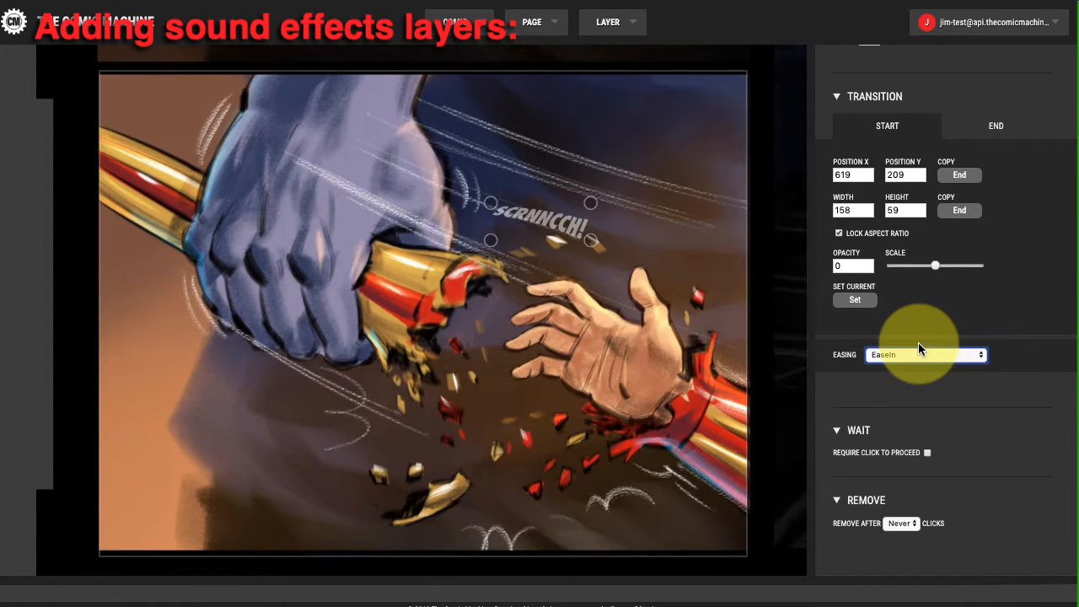
click(917, 355)
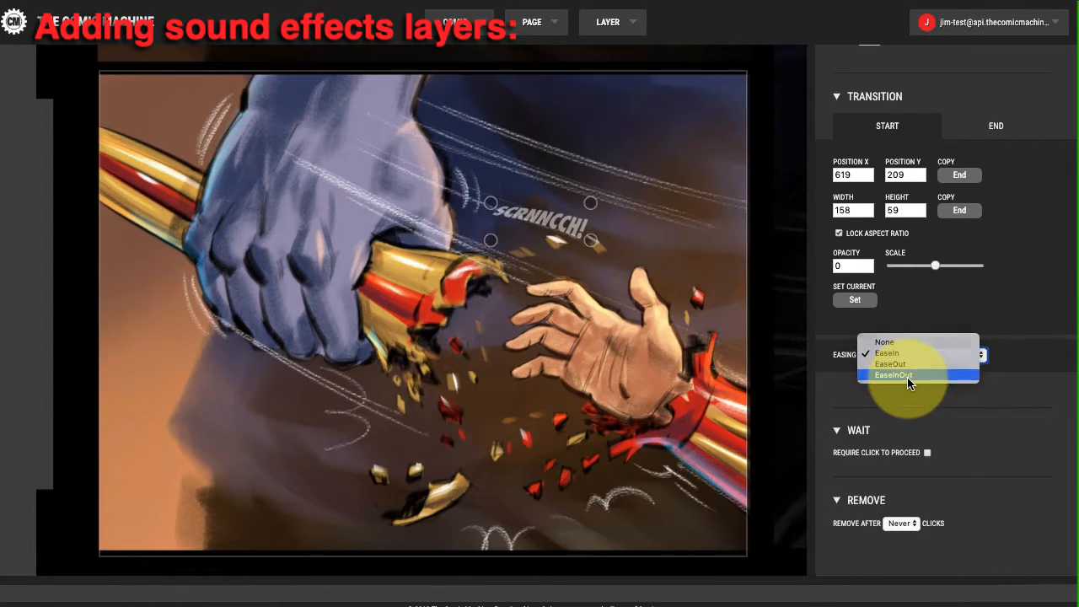
click(909, 376)
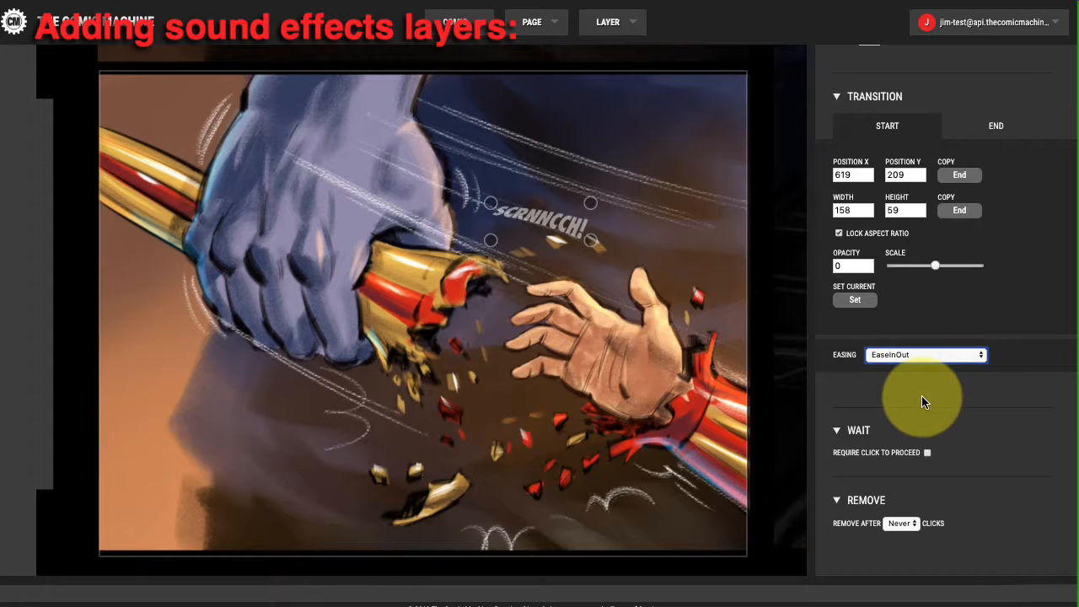
- Make the SCRNNCCH! layer require a click to proceed and remove it after 1 click
click(928, 452)
click(900, 524)
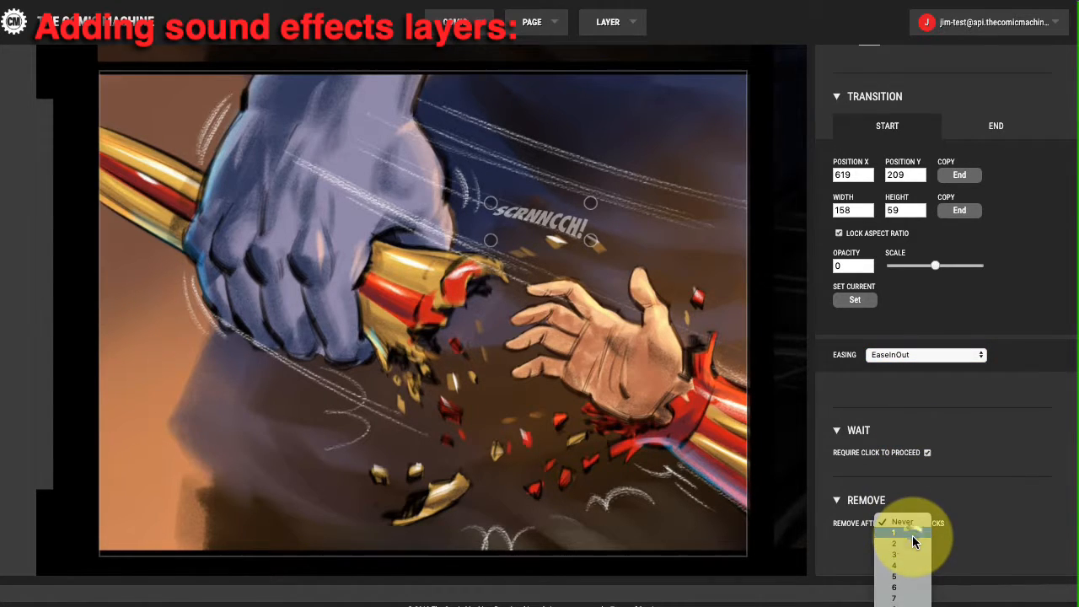
click(914, 535)
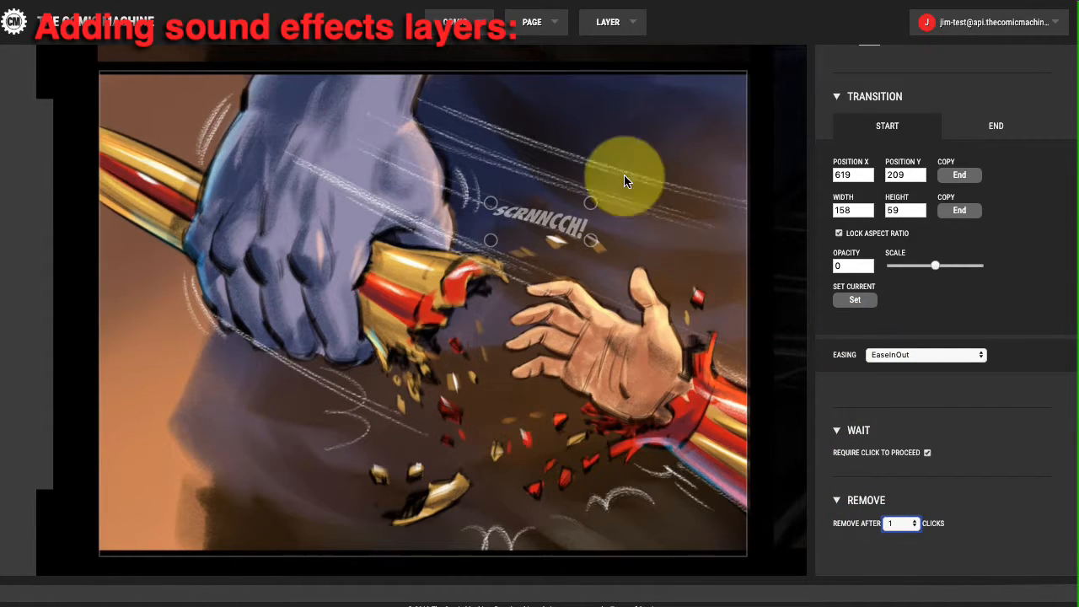
- Preview the page, advance through the panels past the SCRNNCCH! animation, and close the preview
click(540, 30)
click(527, 76)
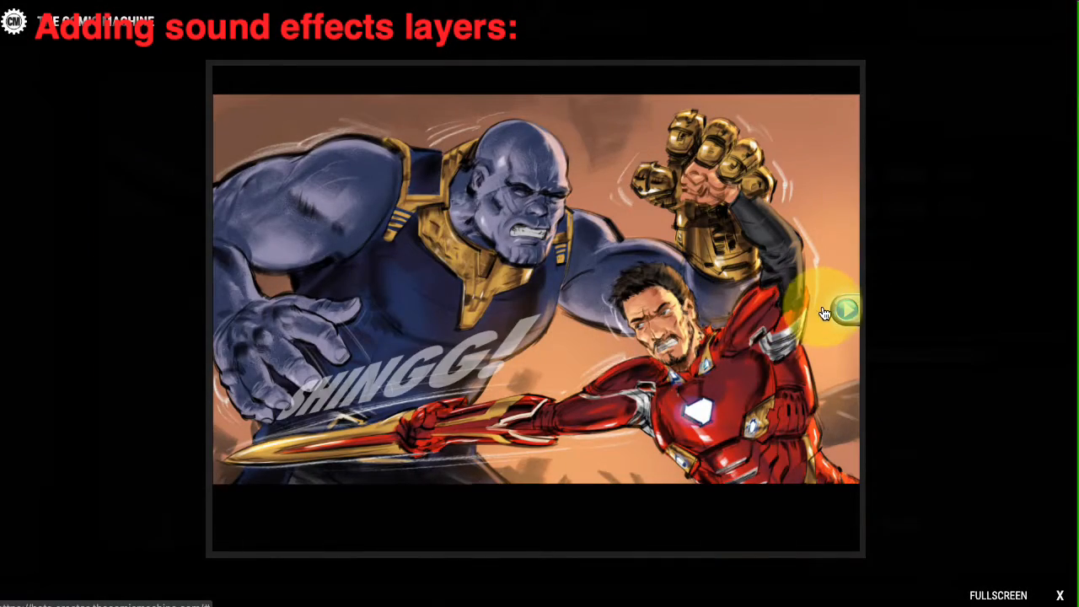
click(845, 310)
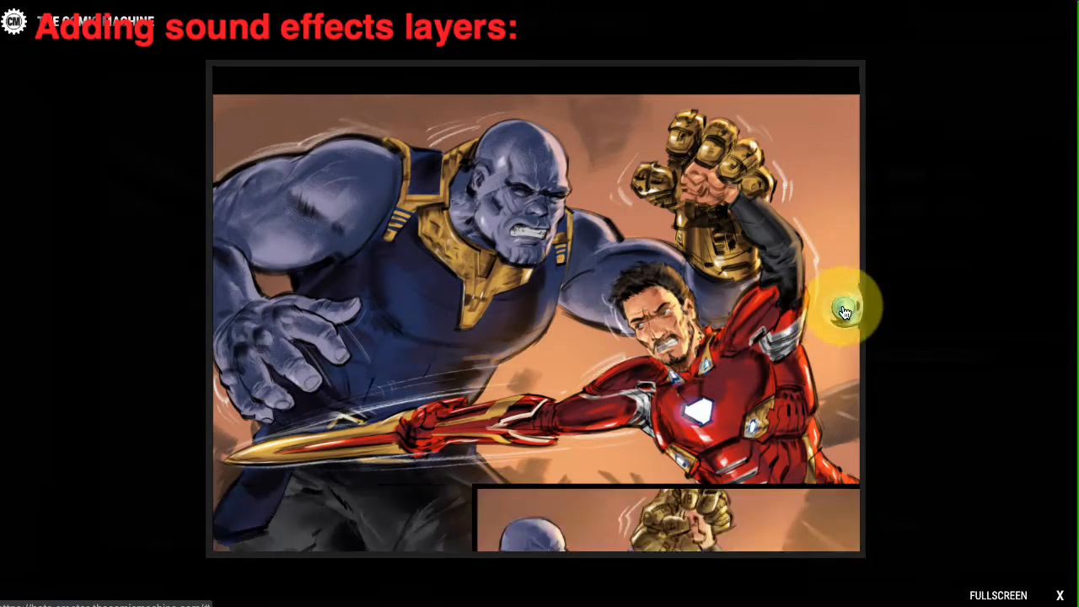
click(844, 312)
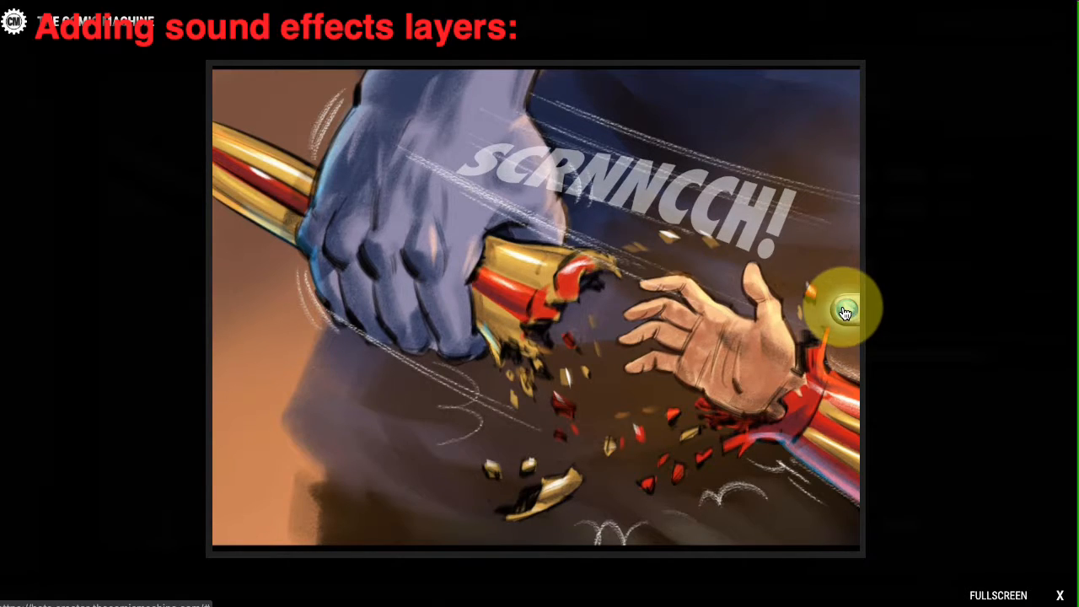
click(845, 313)
click(845, 312)
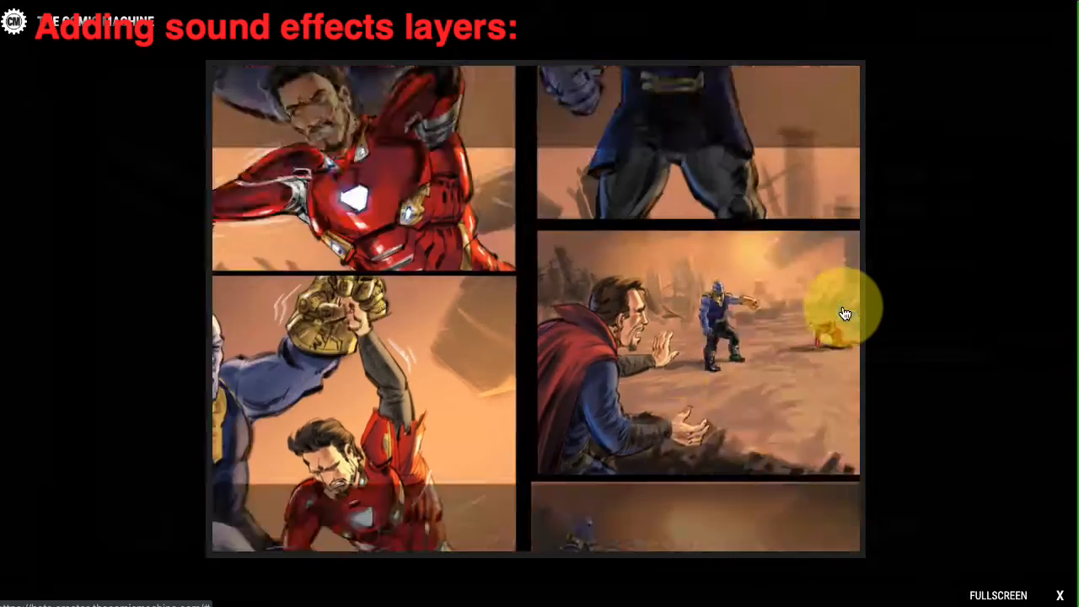
click(1051, 584)
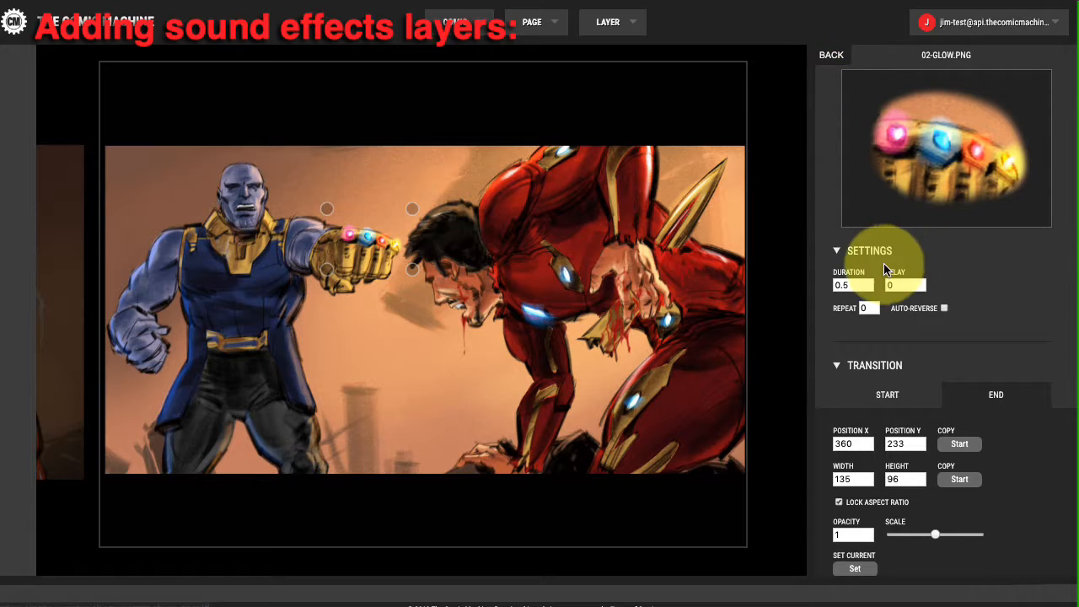
- Add a text balloon layer above the 02-GLOW.PNG layer and move the balloon between Thanos and Iron Man, over the gauntlet
scroll(858, 342, down, 3)
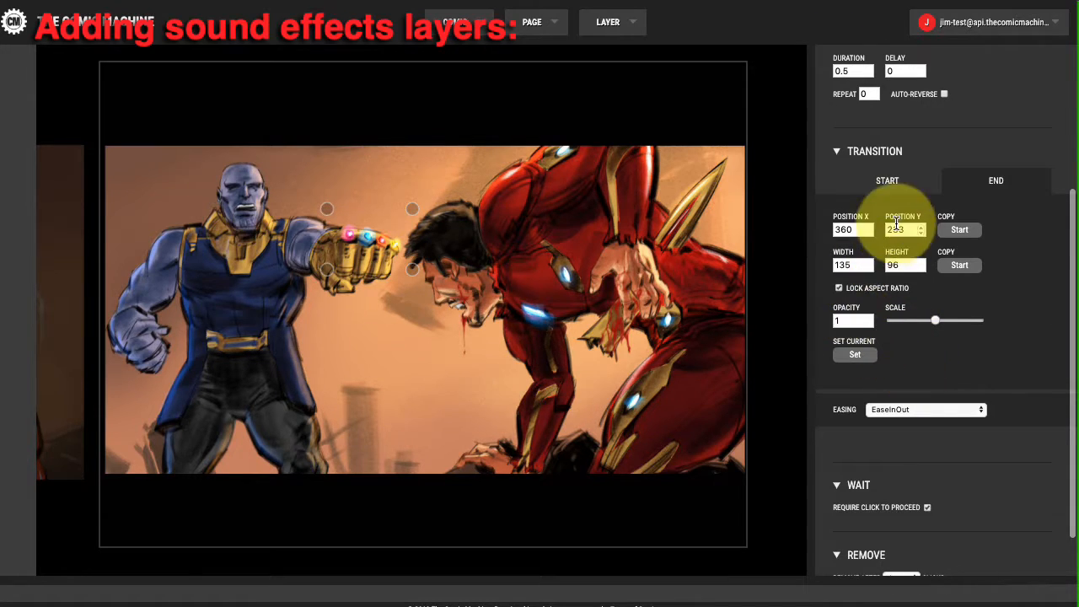
scroll(899, 349, down, 2)
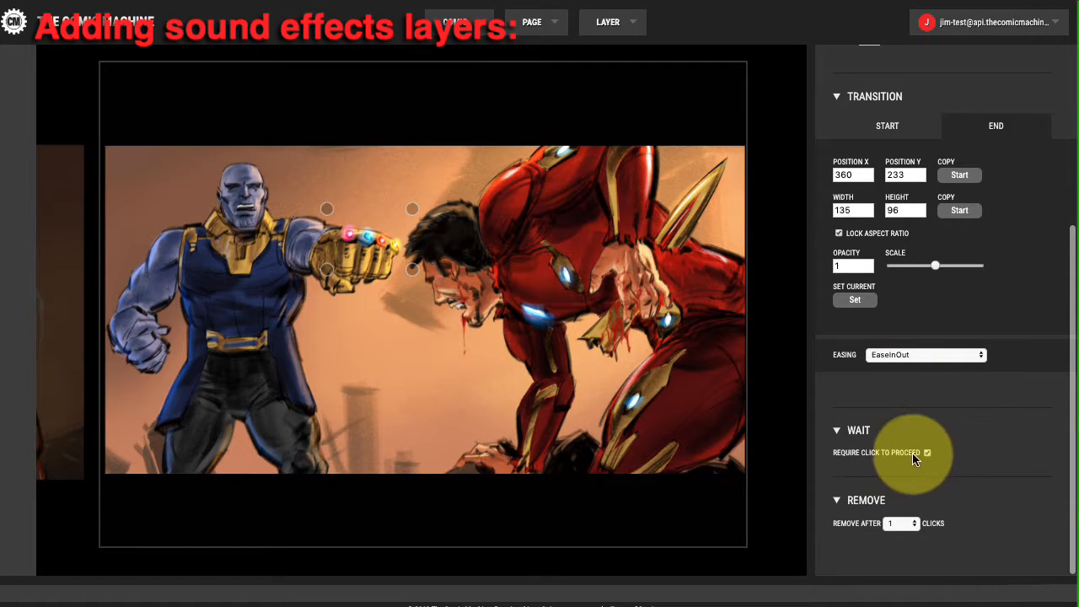
scroll(936, 452, up, 4)
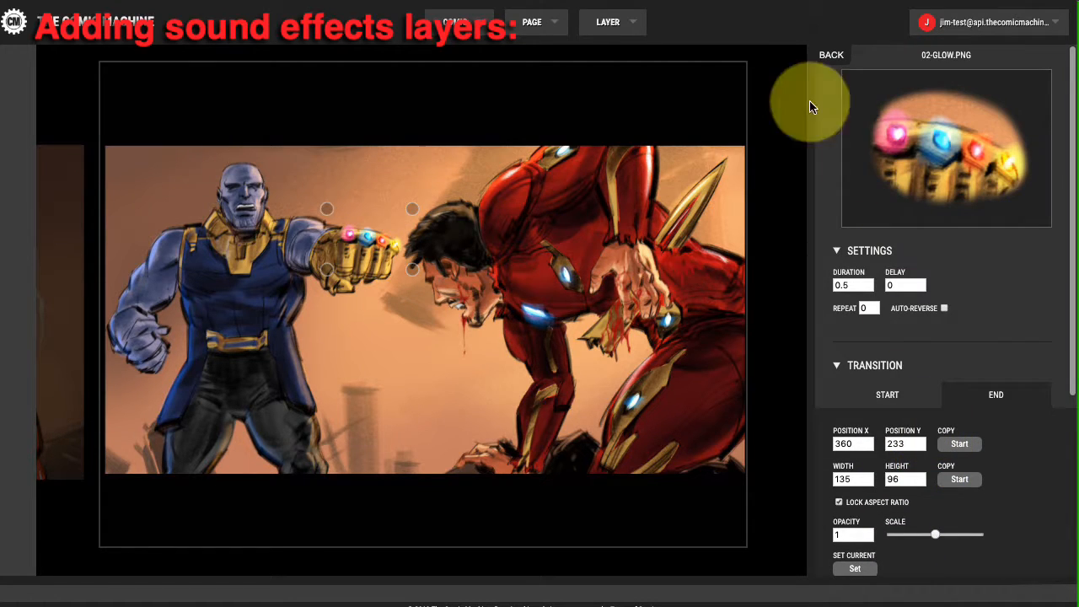
click(616, 23)
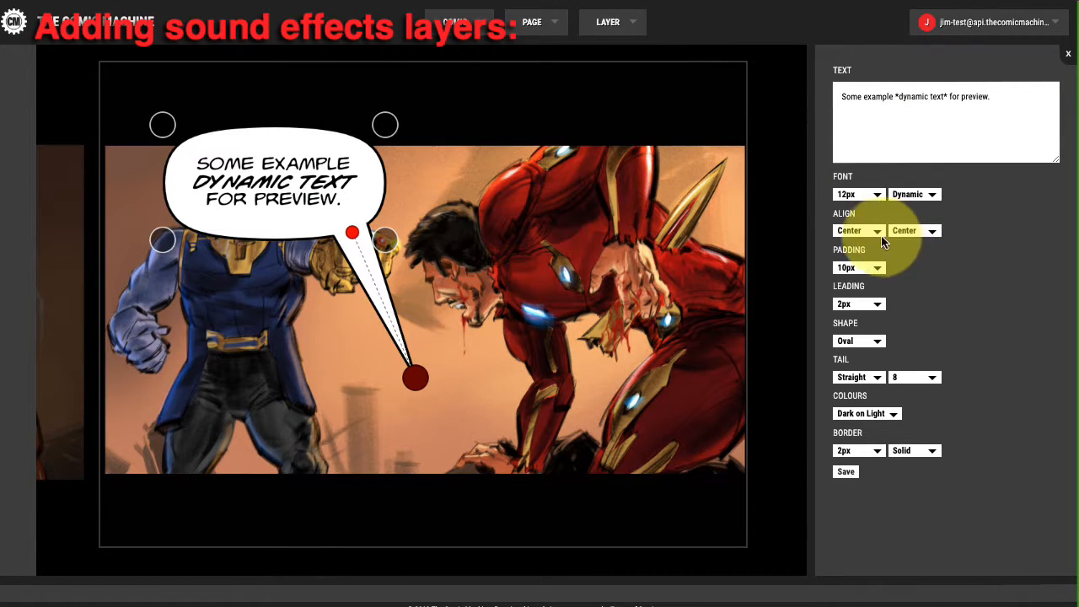
drag(333, 194, 444, 213)
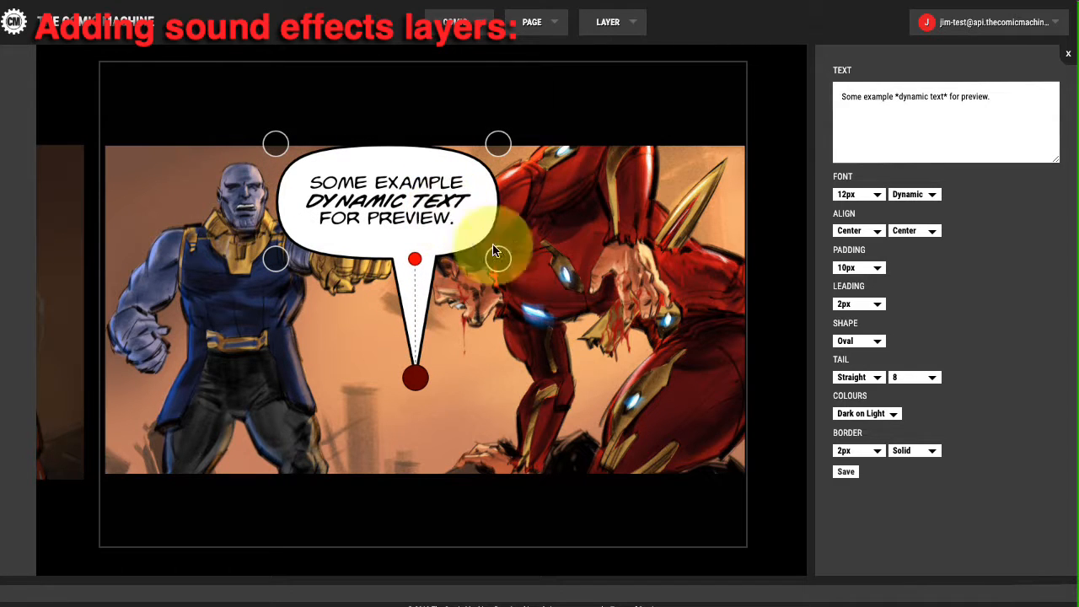
- Remove the balloon's tail by setting it to None and set the balloon's colours to Light on Blank
click(872, 381)
click(869, 405)
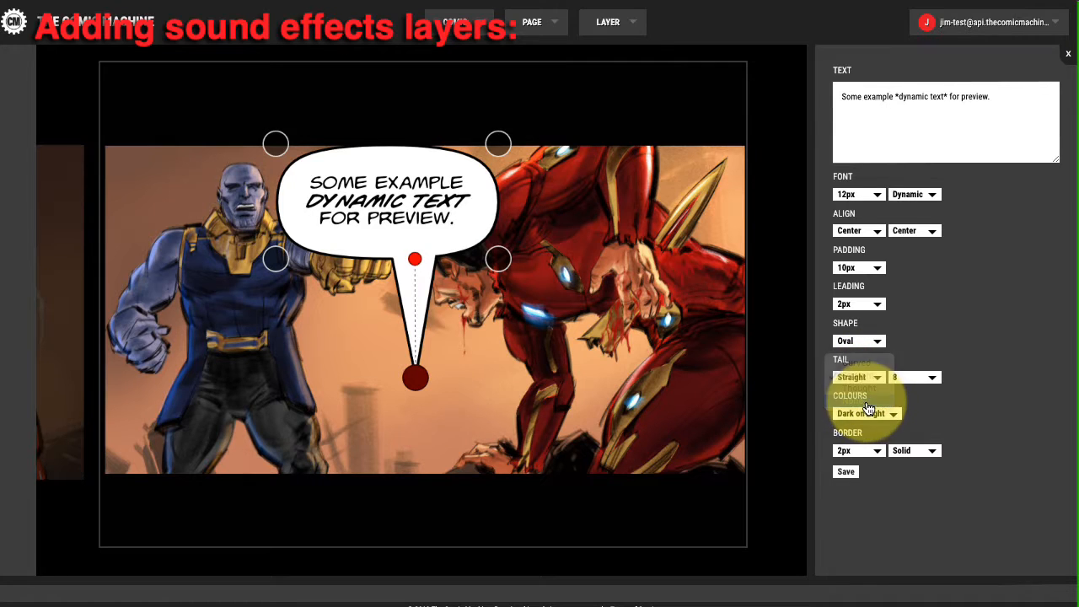
click(868, 413)
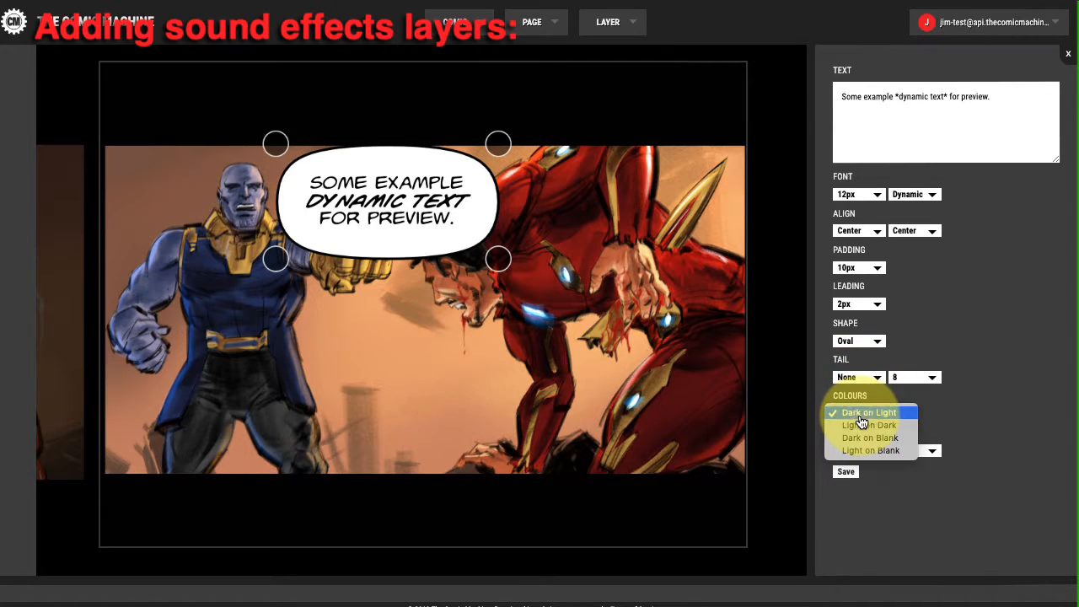
click(899, 452)
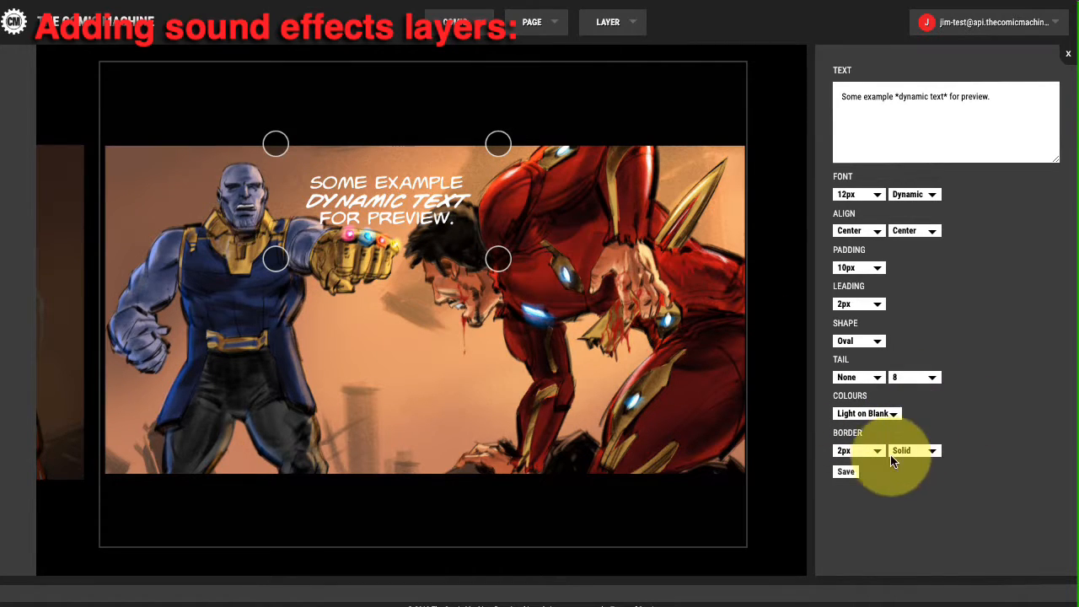
- Set the balloon's font style to Bold and replace its sample text with "whirrrr"
click(908, 194)
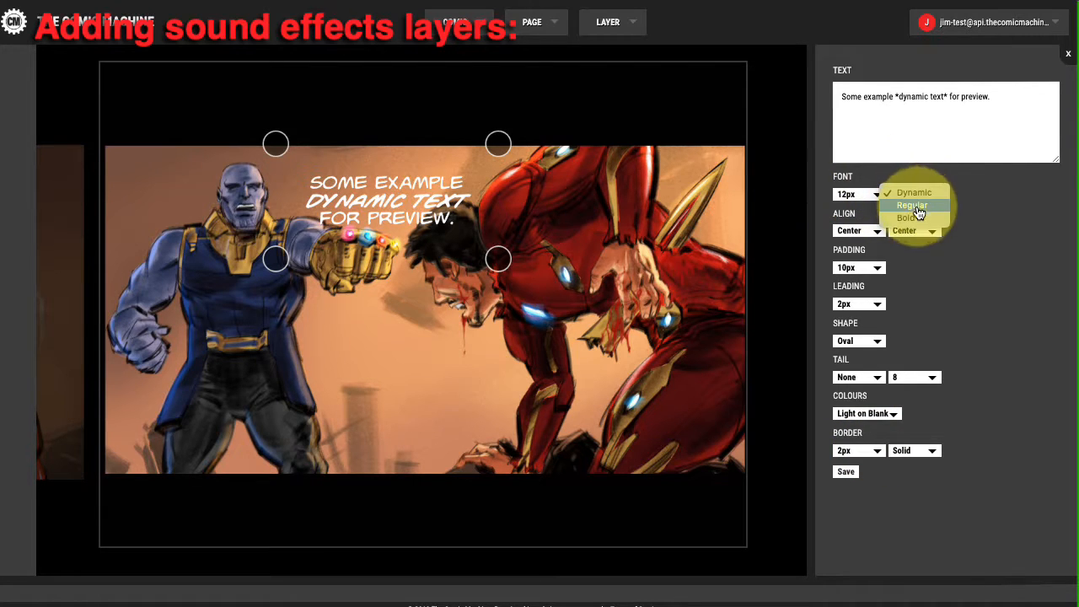
click(916, 219)
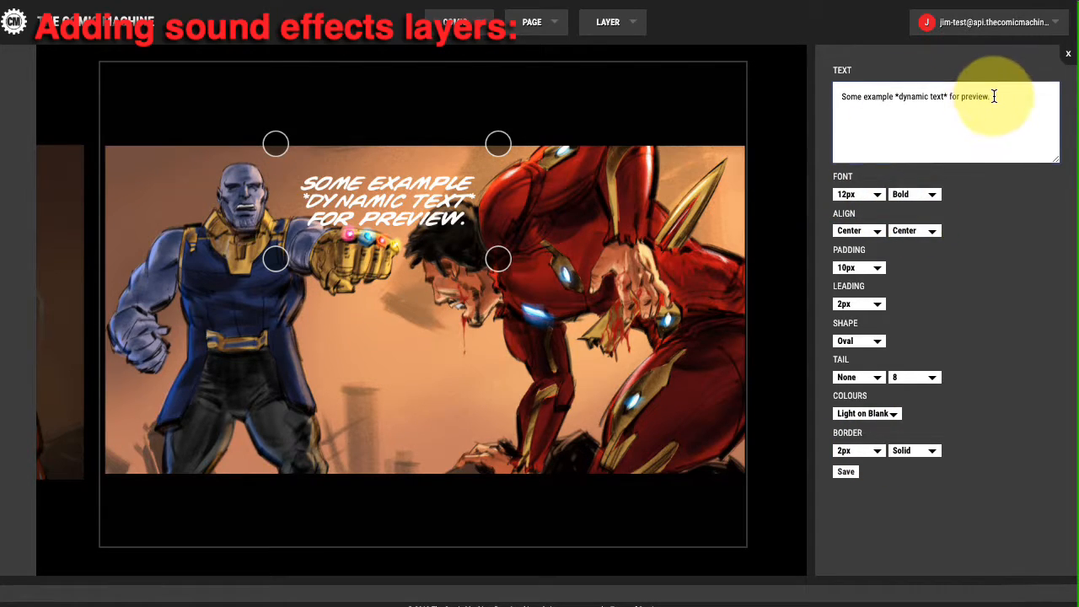
drag(994, 96, 764, 103)
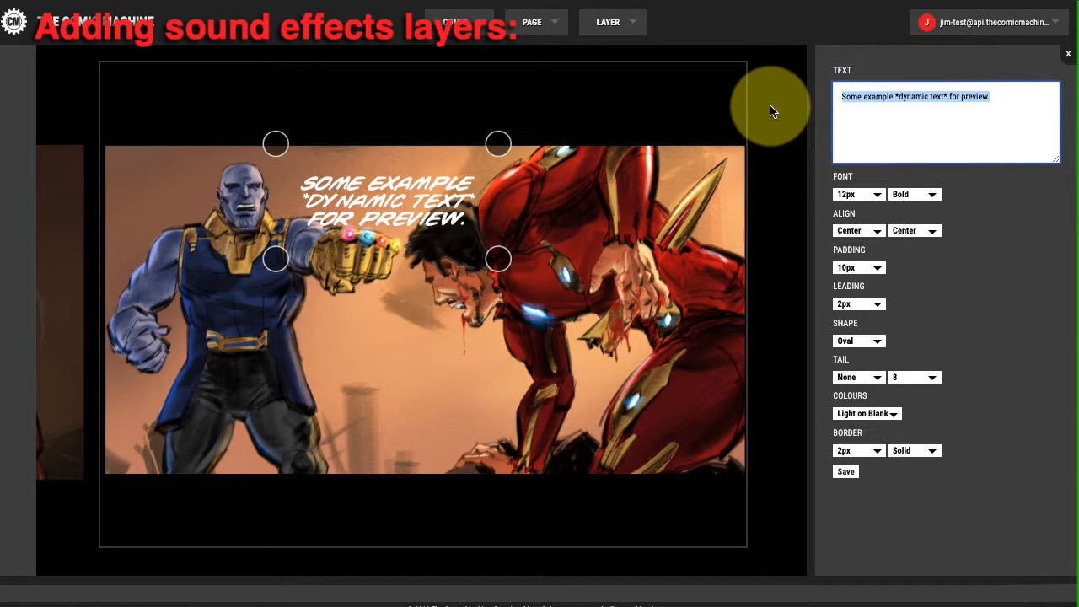
text(whirrrr)
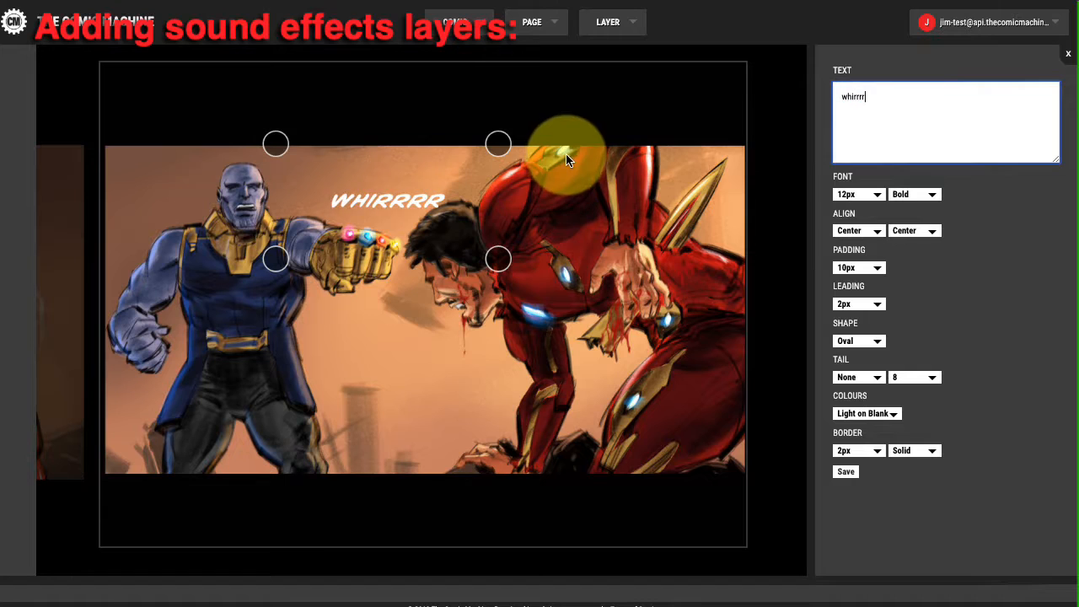
- Fine-tune the size and position of the WHIRRRR lettering just above Thanos's gauntlet and save the text layer
drag(403, 199, 379, 207)
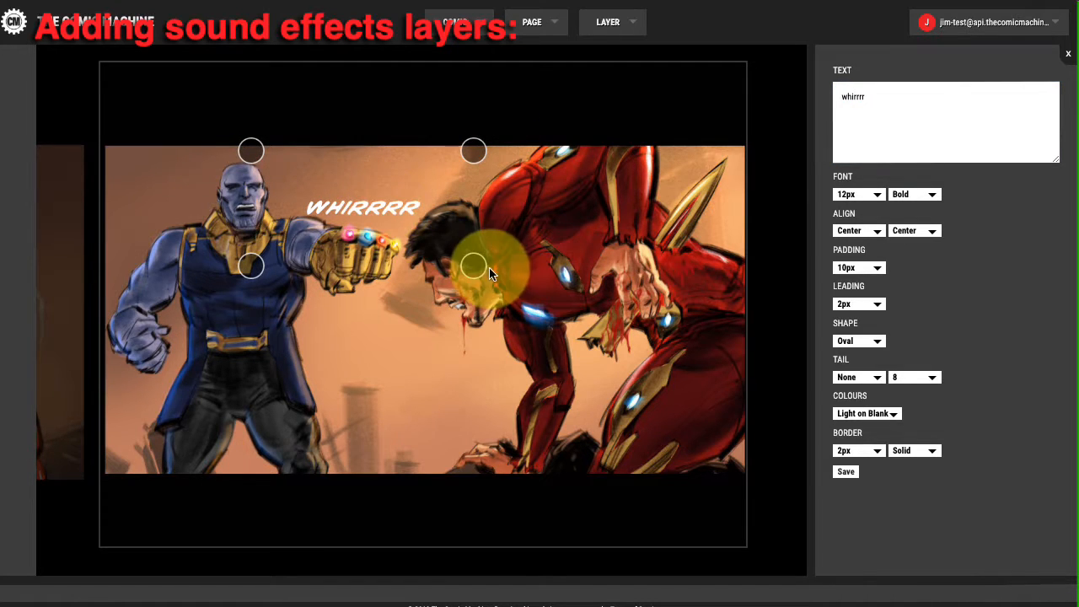
drag(475, 265, 470, 255)
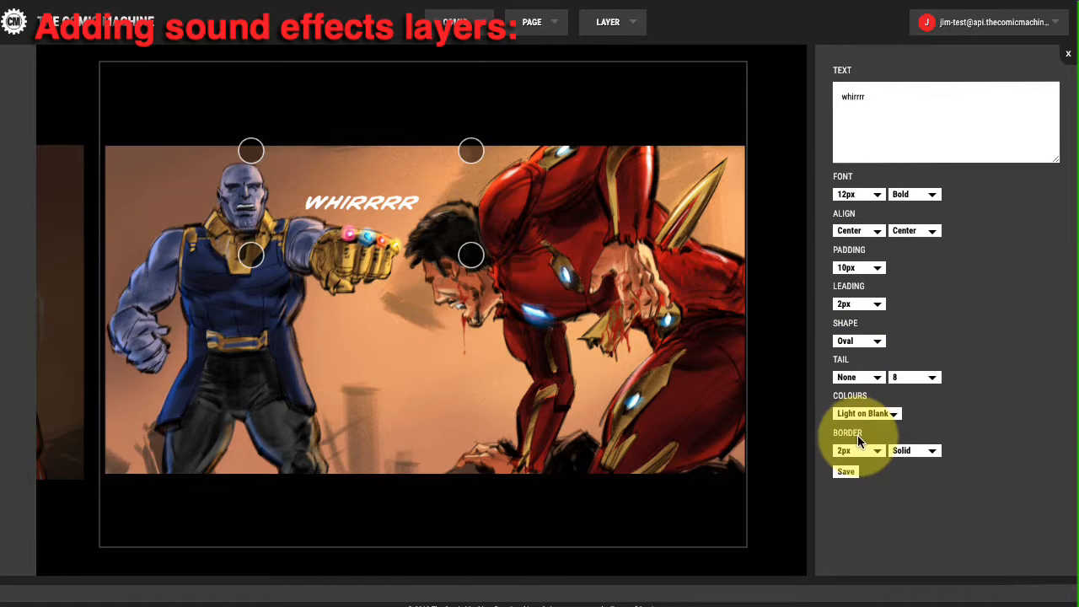
mouse_move(387, 195)
mouse_down()
mouse_move(393, 208)
mouse_move(393, 189)
mouse_up()
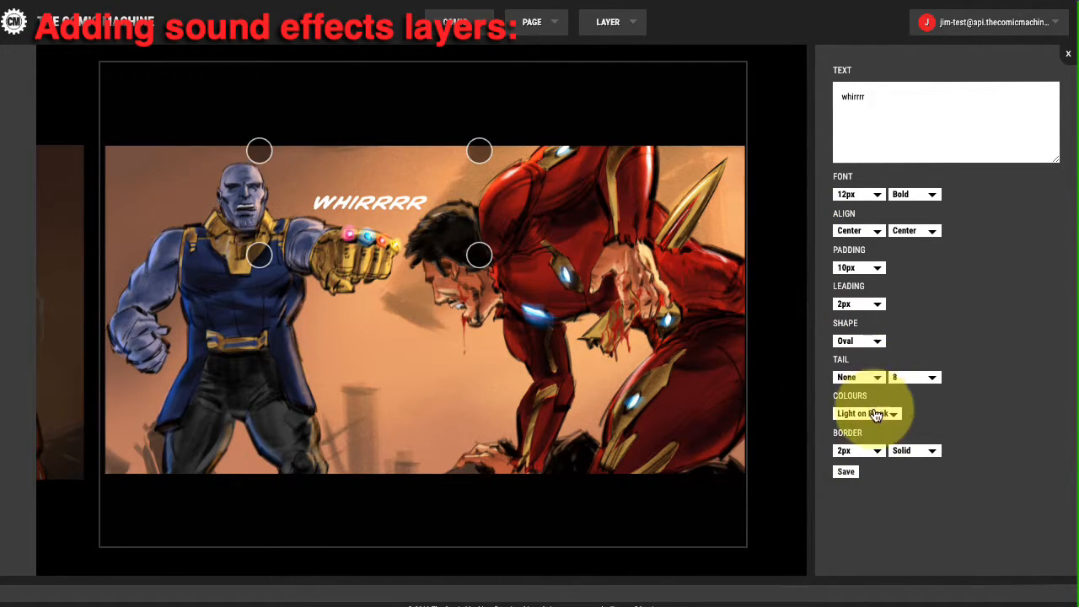
click(854, 469)
- Shrink the WHIRRRR layer's start state to about 712 by 513 and place it at about X 133, Y 101, close to the gauntlet's stones
scroll(963, 343, down, 5)
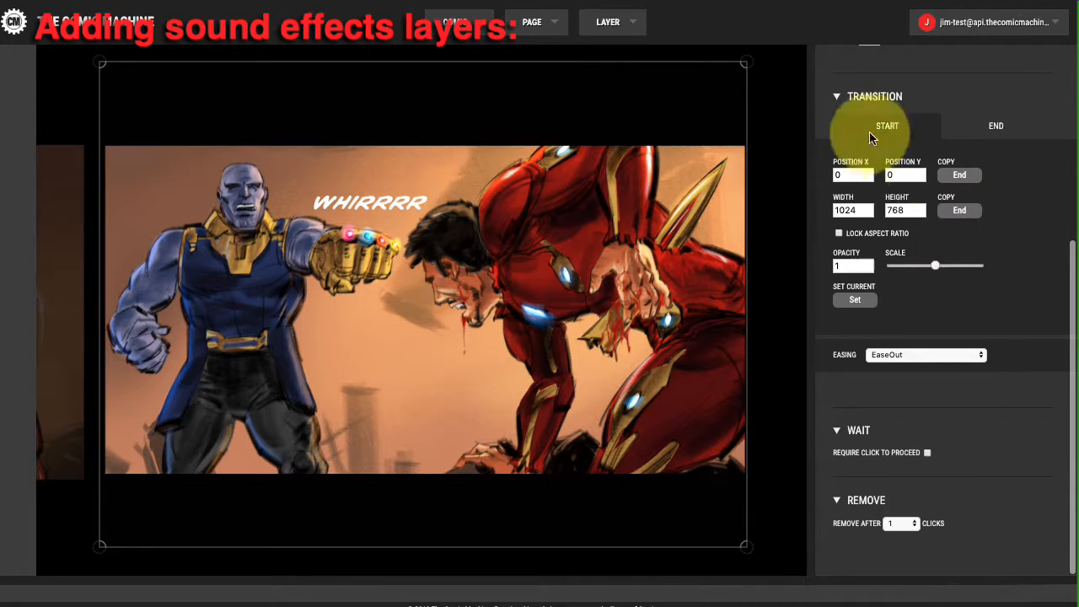
scroll(907, 139, up, 1)
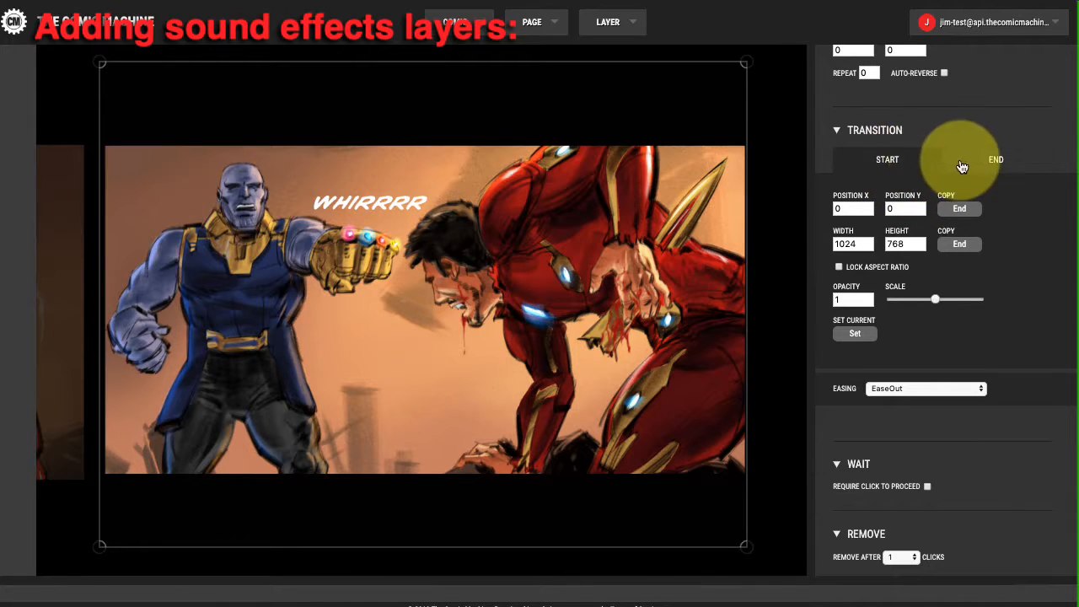
scroll(887, 173, up, 3)
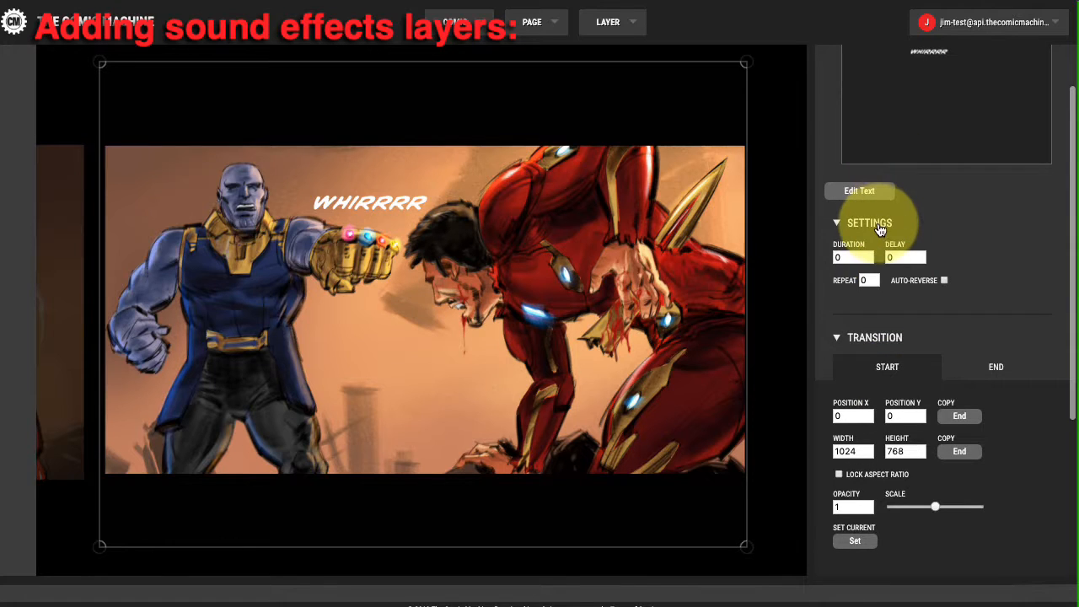
scroll(864, 287, down, 1)
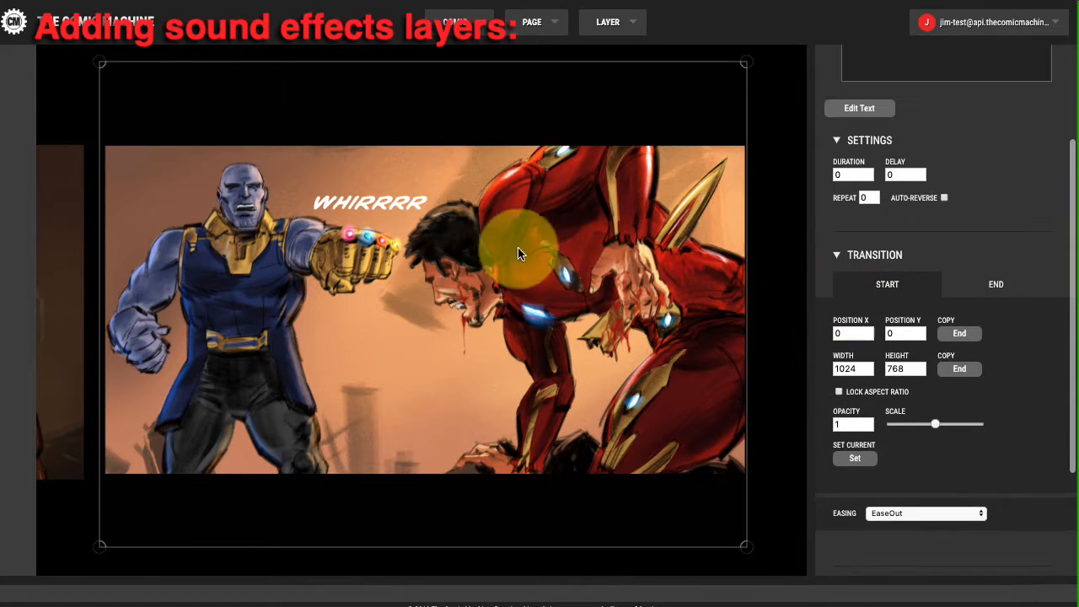
click(995, 284)
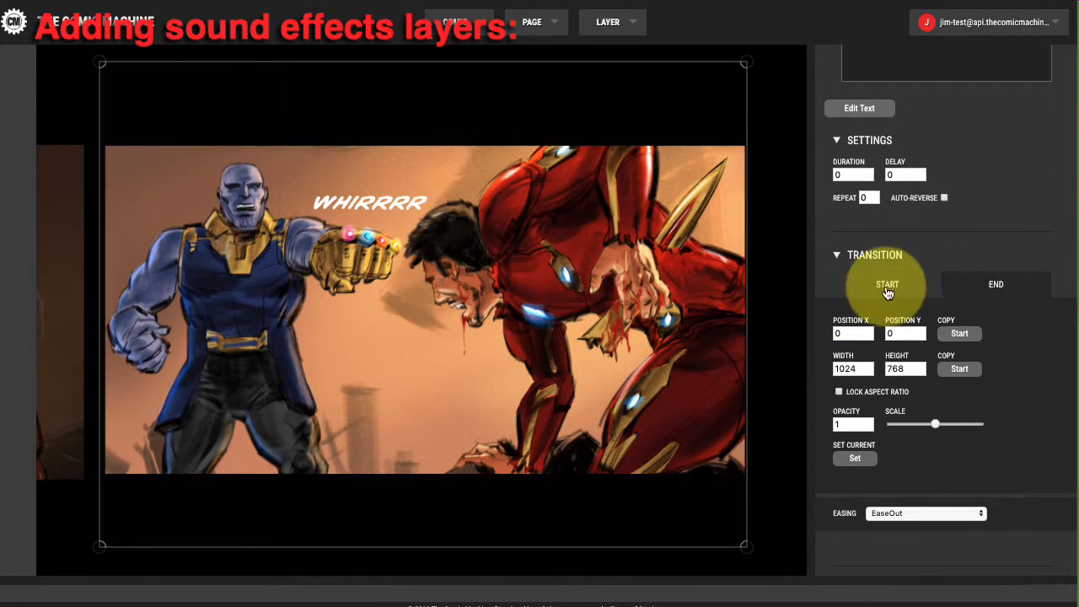
click(887, 286)
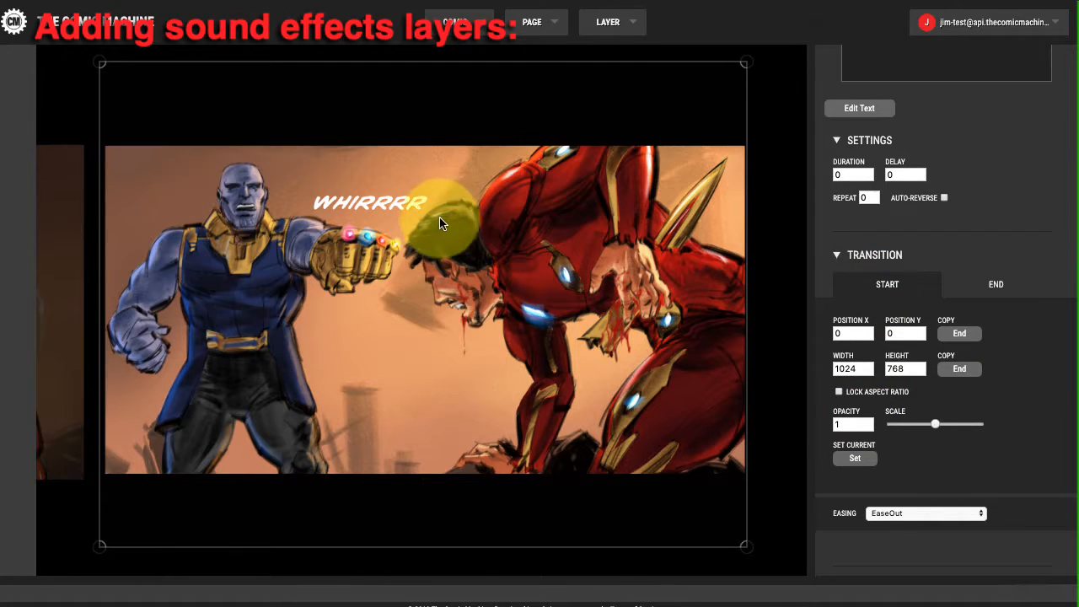
drag(410, 202, 410, 203)
drag(935, 425, 935, 426)
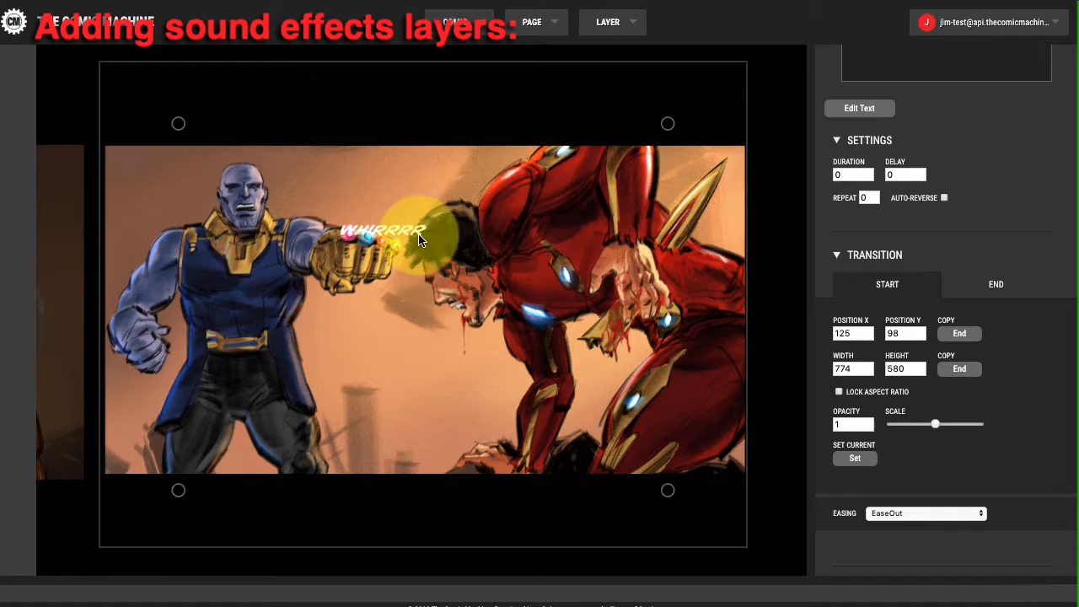
drag(420, 240, 405, 225)
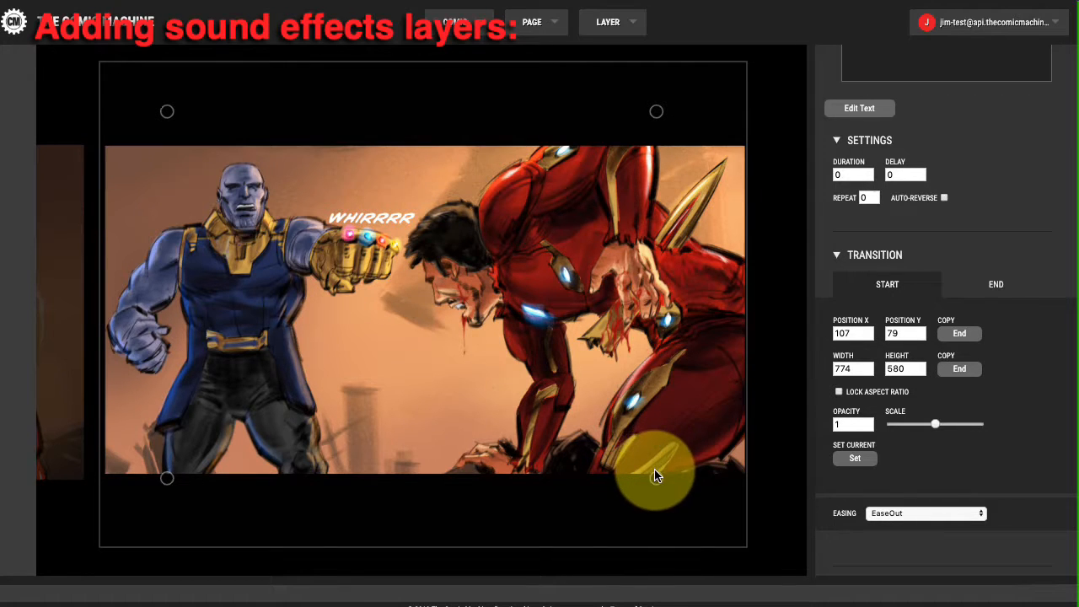
drag(656, 476, 601, 426)
drag(324, 169, 361, 219)
- Compare the WHIRRRR layer's end and start states, and set the start opacity to 0
click(970, 285)
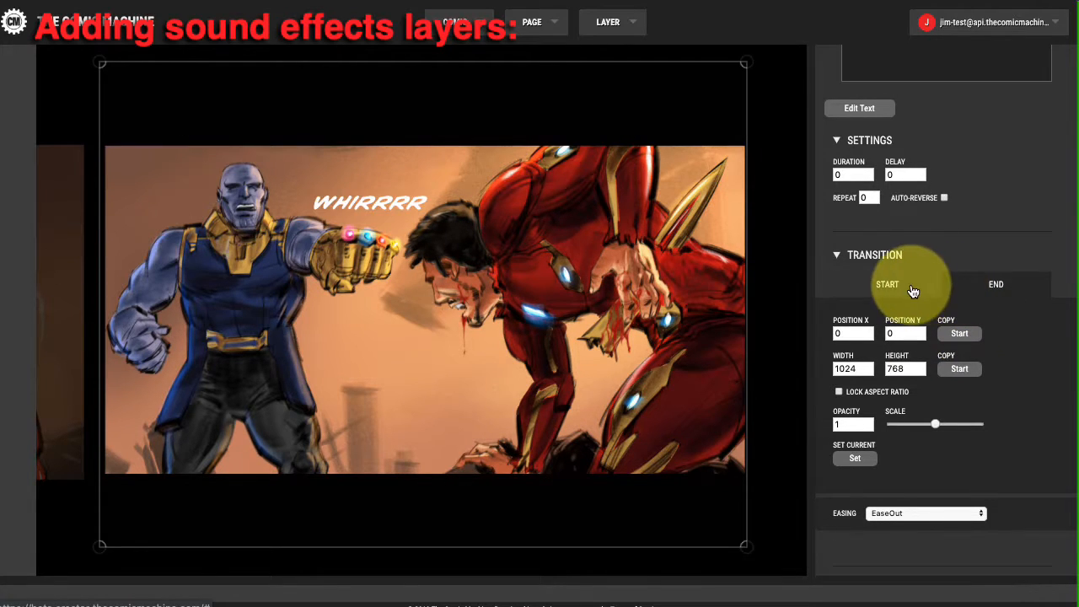
click(911, 287)
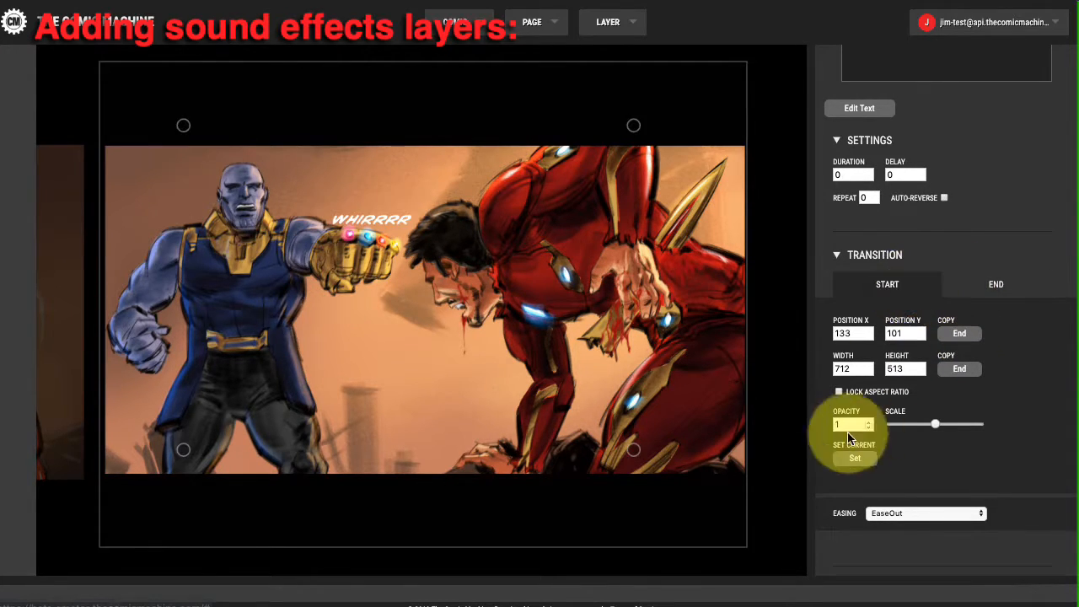
click(856, 425)
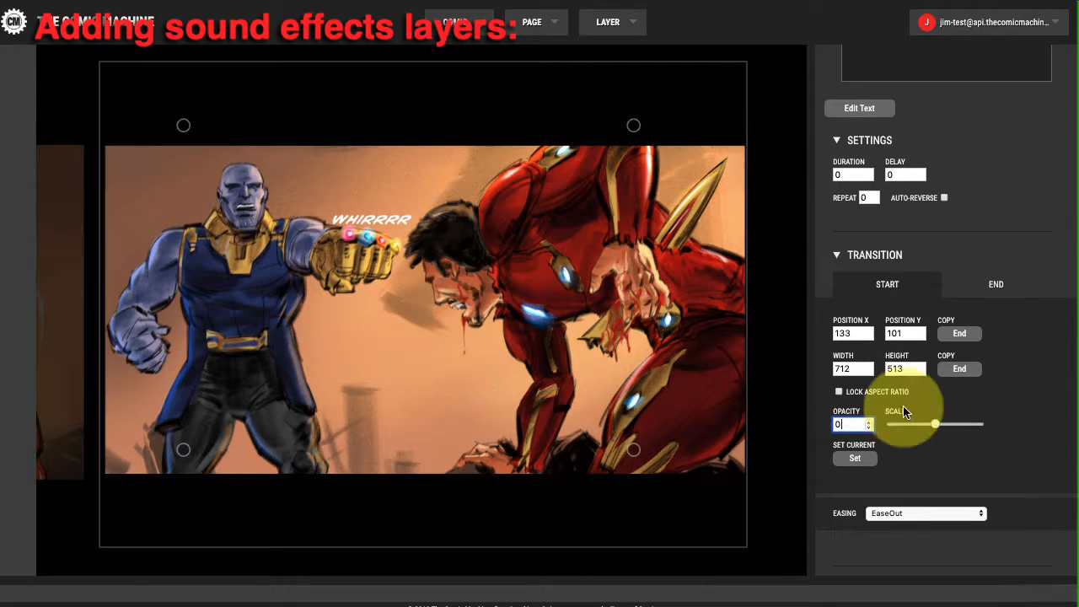
scroll(863, 182, up, 2)
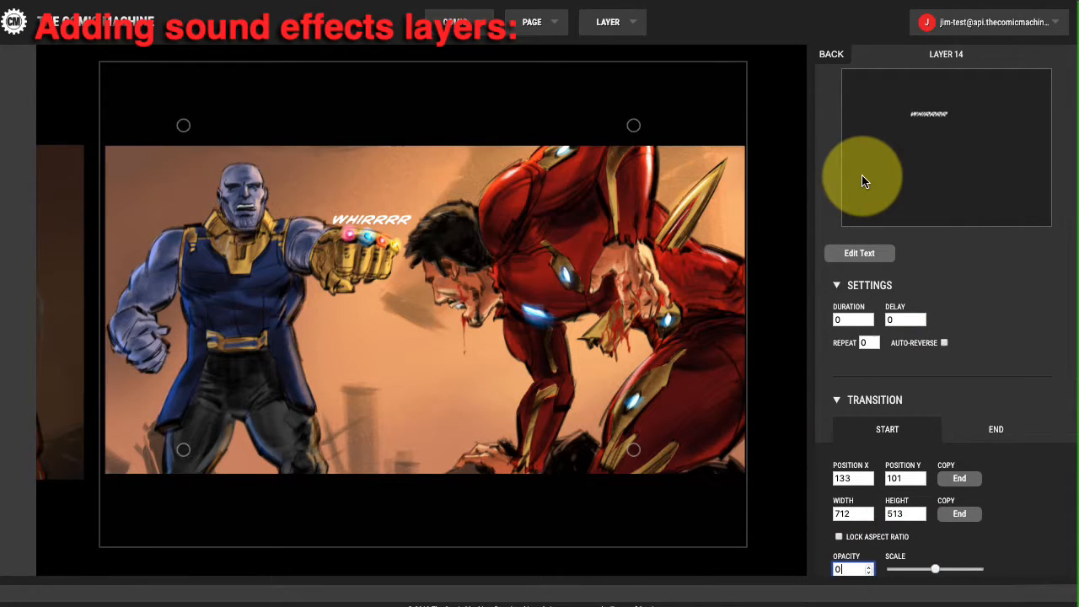
- Check the 02-GLOW.PNG layer's duration, and set the WHIRRRR layer's duration to .5 and its delay to -.5
click(835, 56)
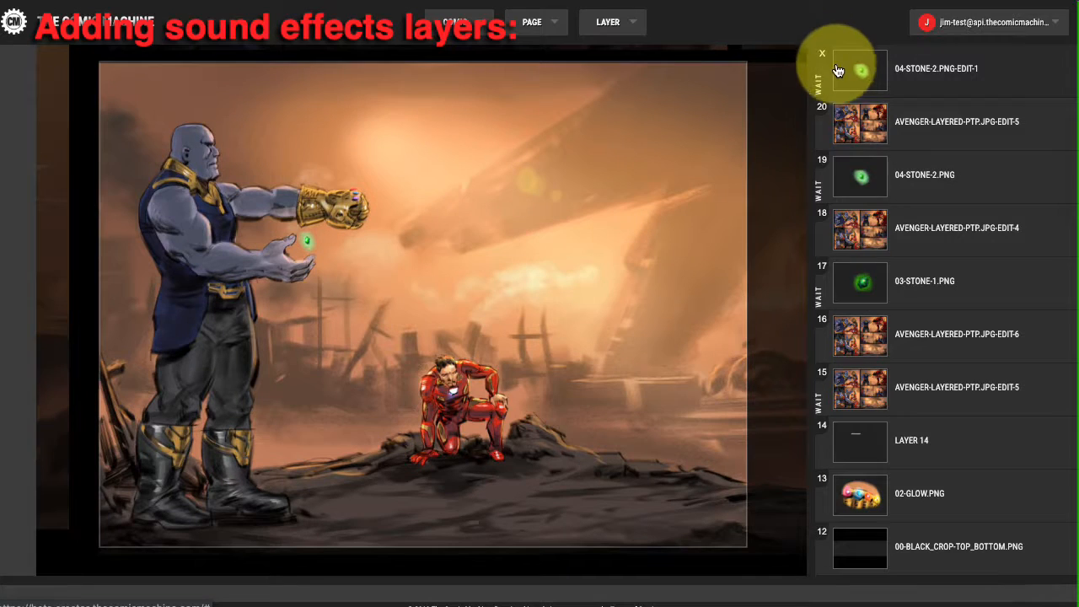
scroll(898, 377, down, 1)
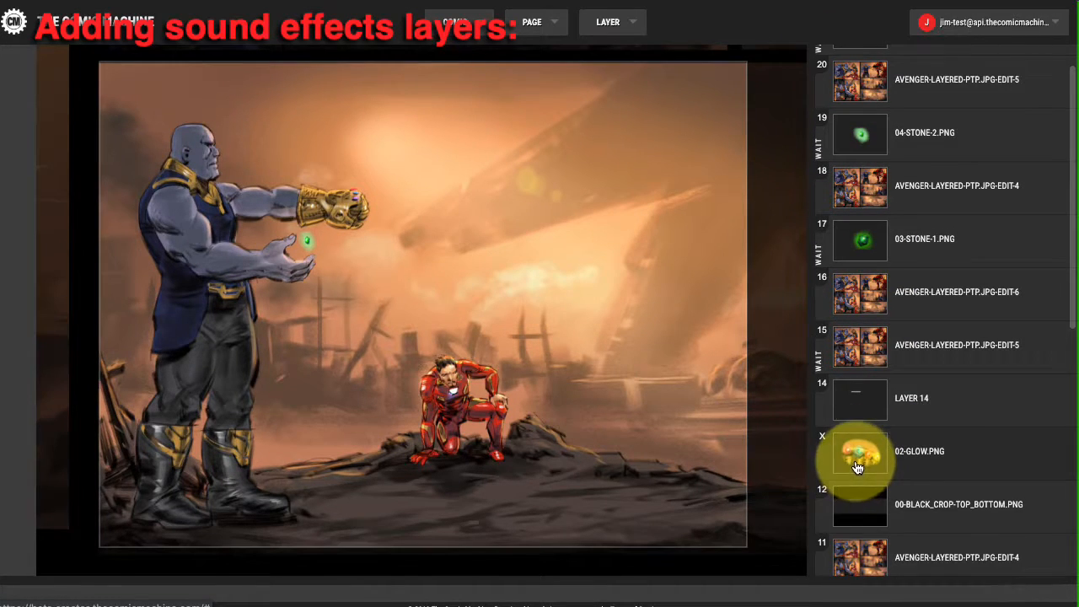
click(860, 457)
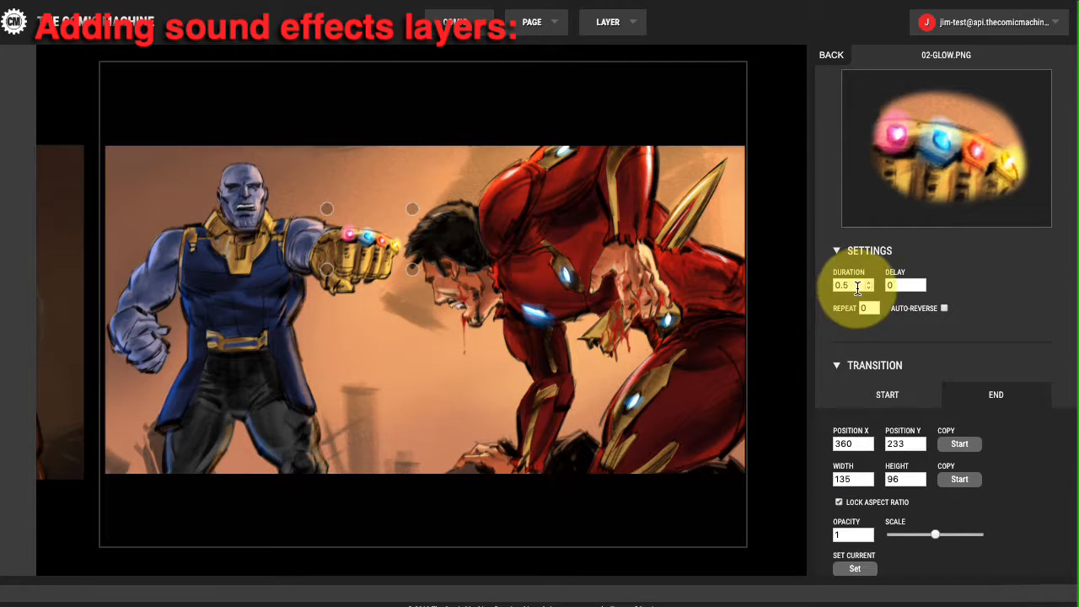
click(837, 63)
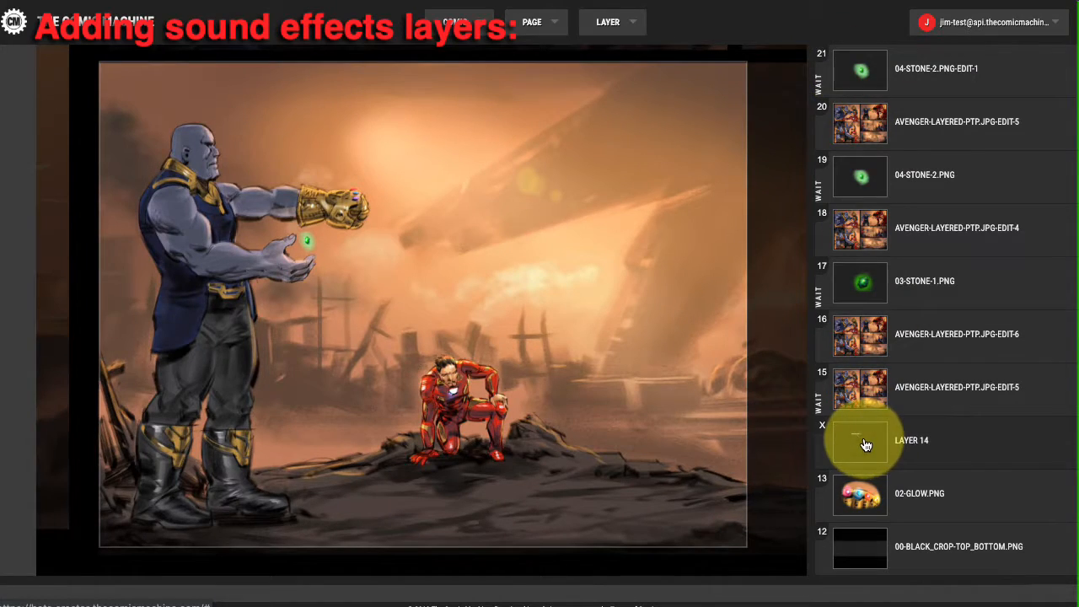
click(866, 443)
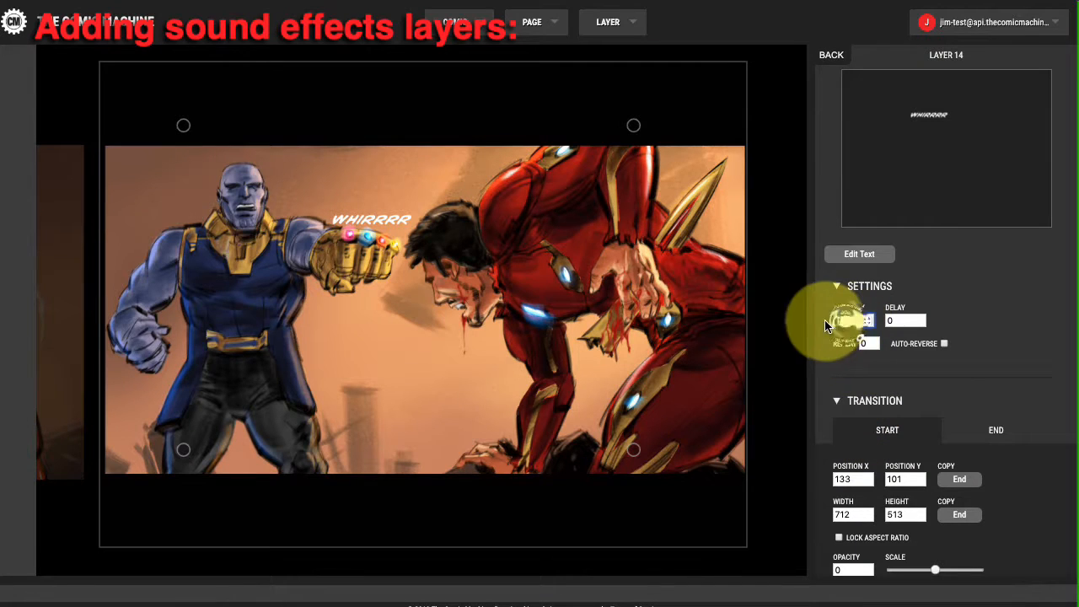
text(.5)
click(886, 323)
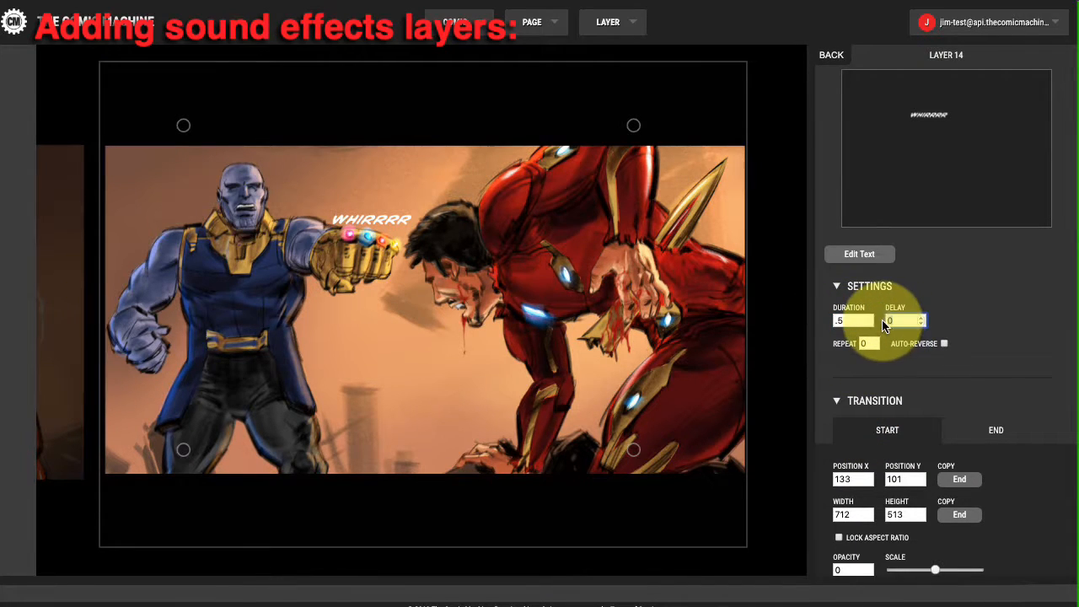
text(-.5)
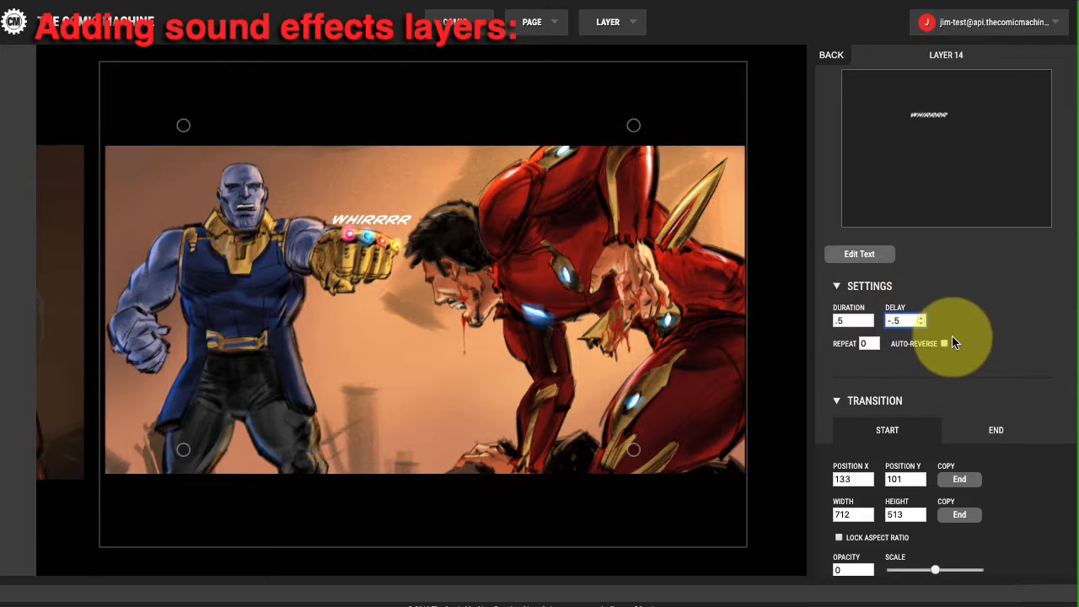
scroll(950, 340, down, 2)
scroll(936, 345, down, 1)
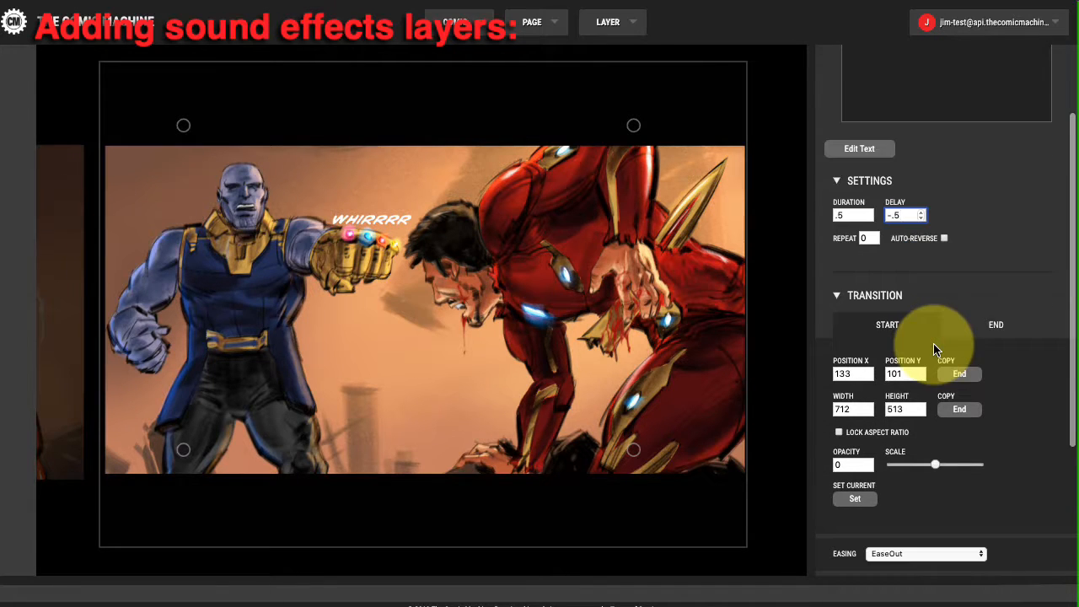
- Set the WHIRRRR layer's easing to EaseInOut, make it require a click to proceed, and return to the layer list
scroll(930, 343, down, 2)
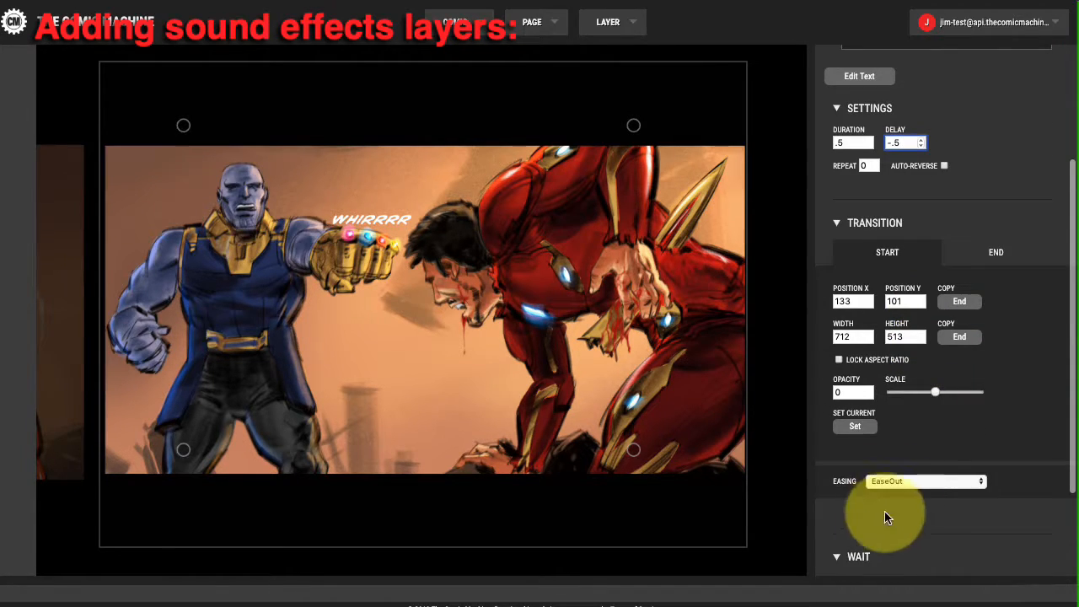
click(906, 481)
click(909, 491)
scroll(969, 506, down, 3)
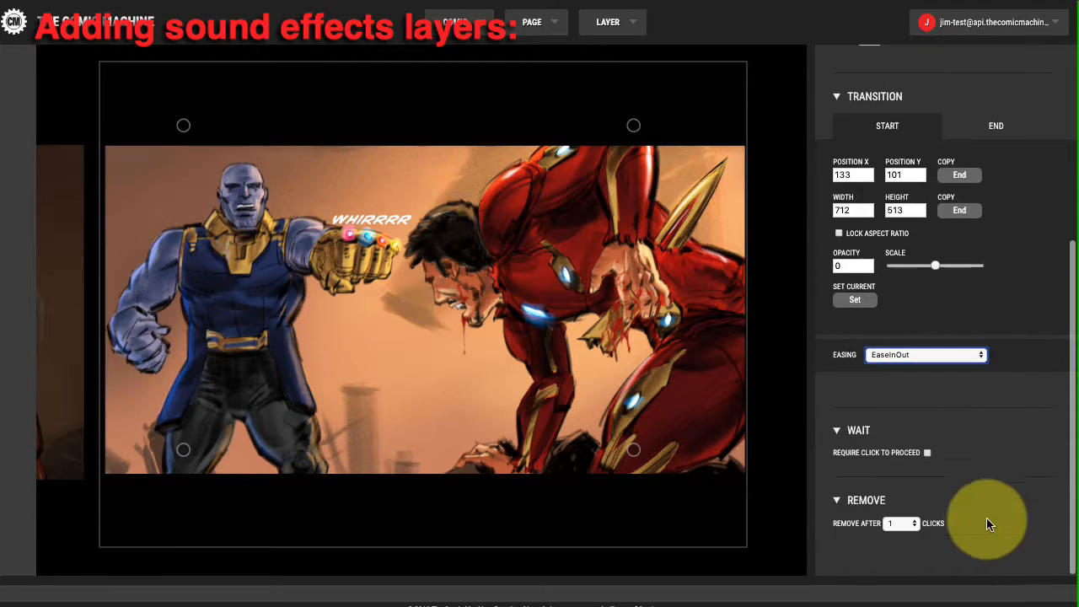
click(927, 454)
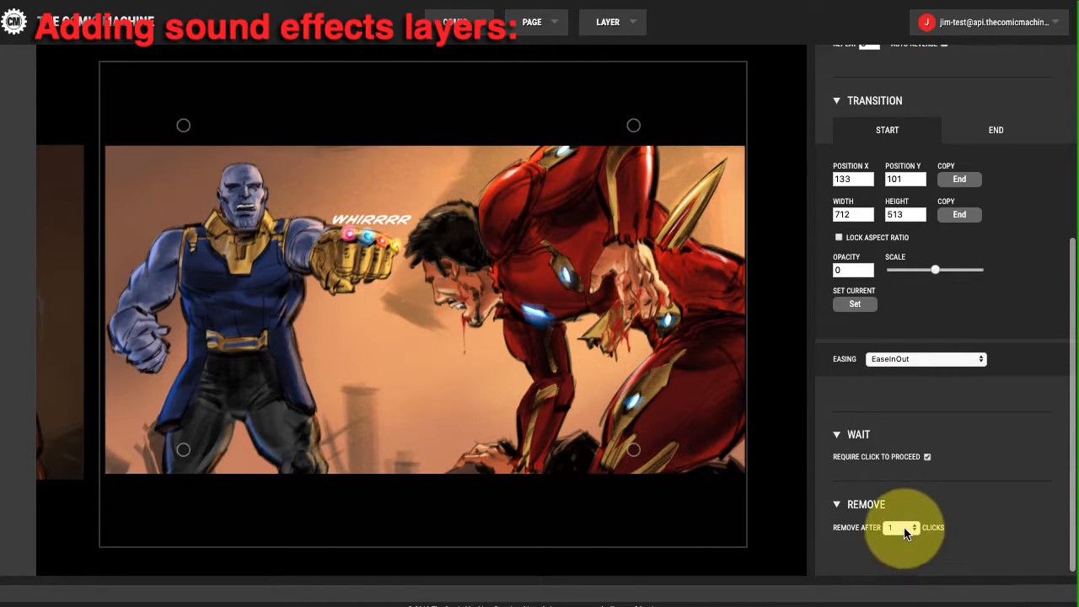
scroll(927, 506, up, 7)
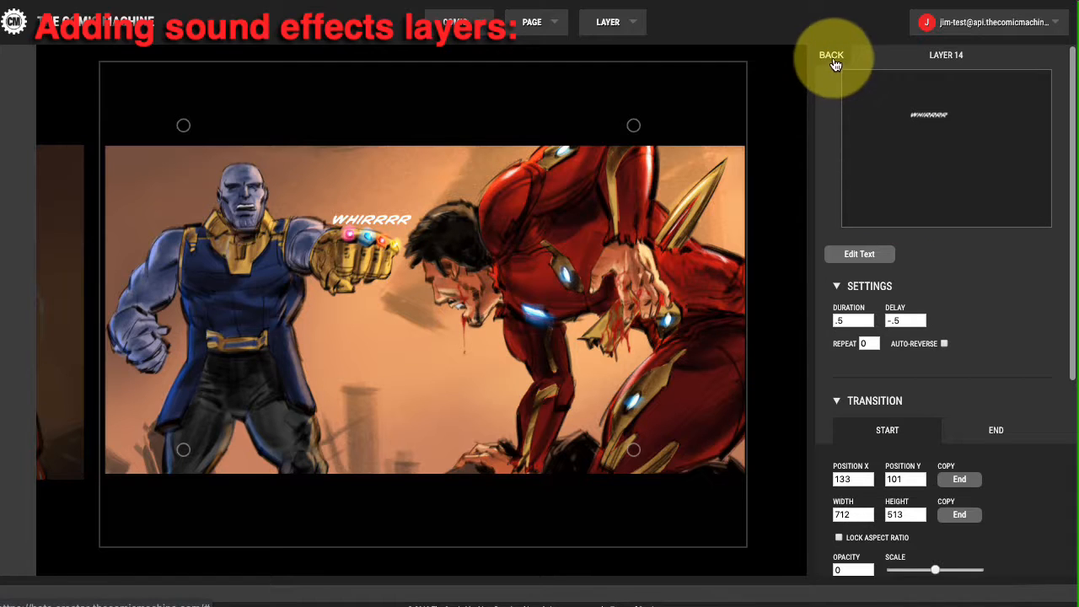
click(859, 81)
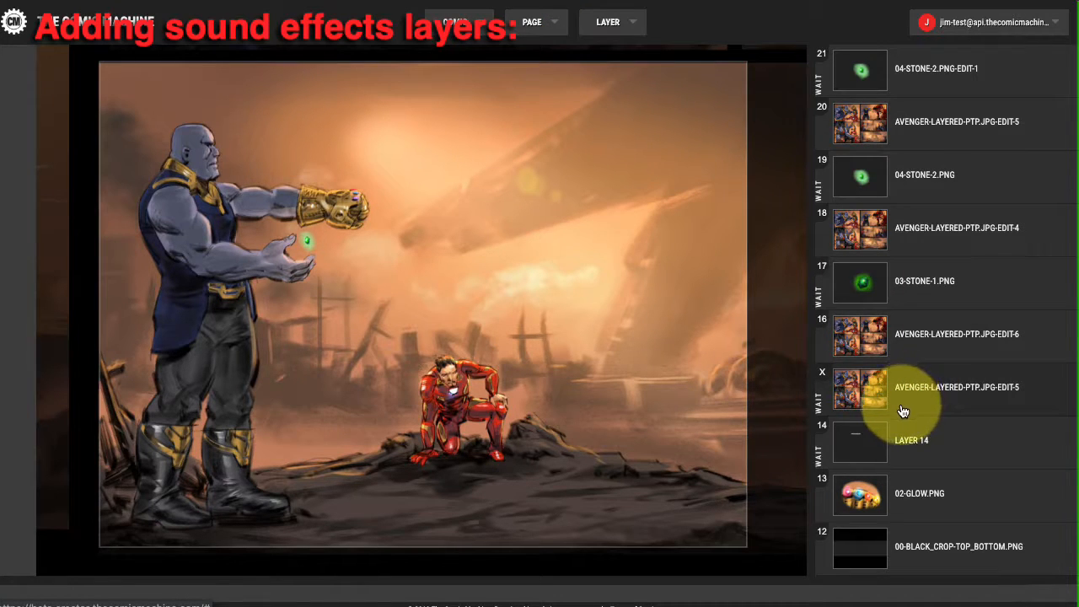
- Preview the comic page and advance through its panels past the WHIRRRR panel to check the animated sound effect lettering
mouse_move(529, 25)
click(538, 77)
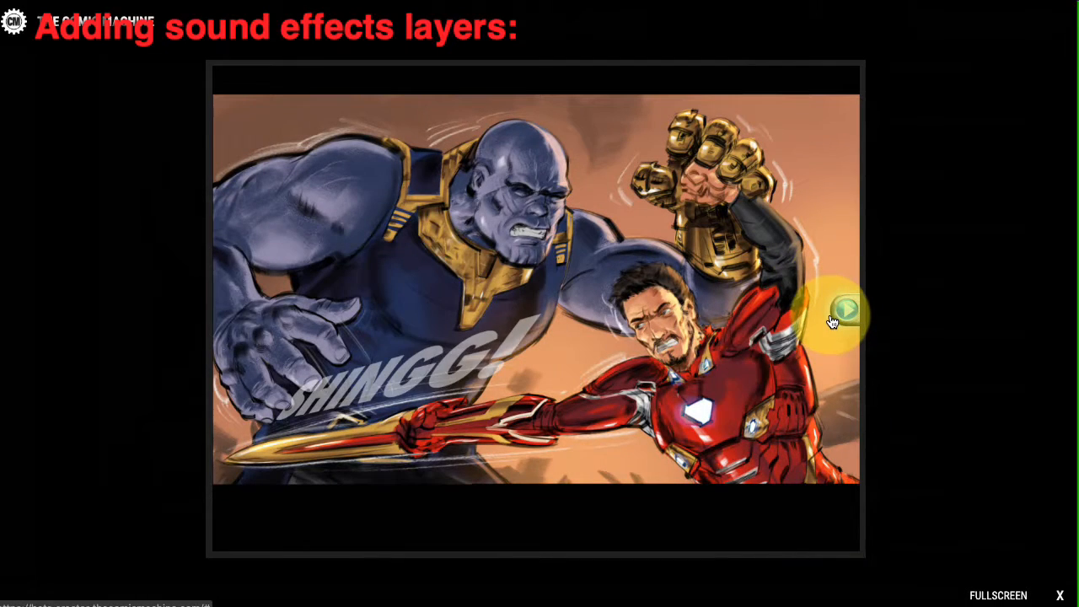
click(835, 318)
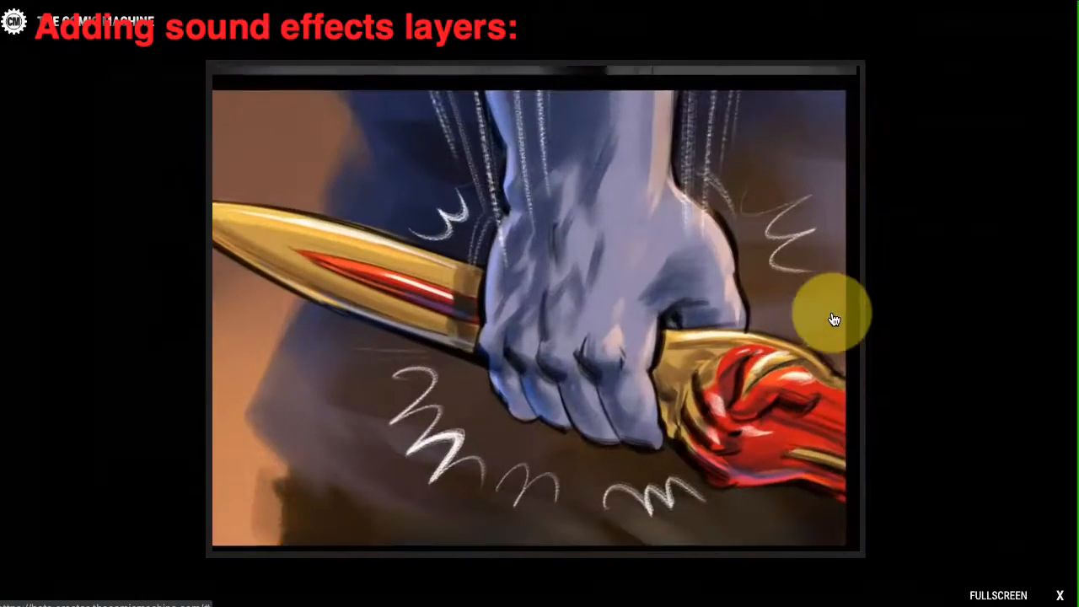
click(837, 321)
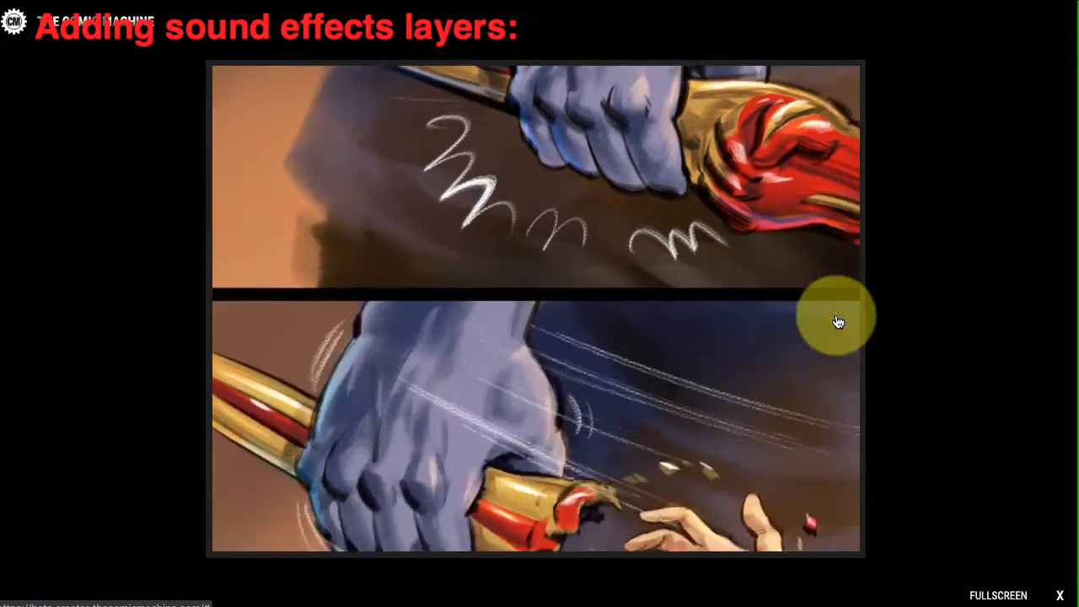
click(838, 321)
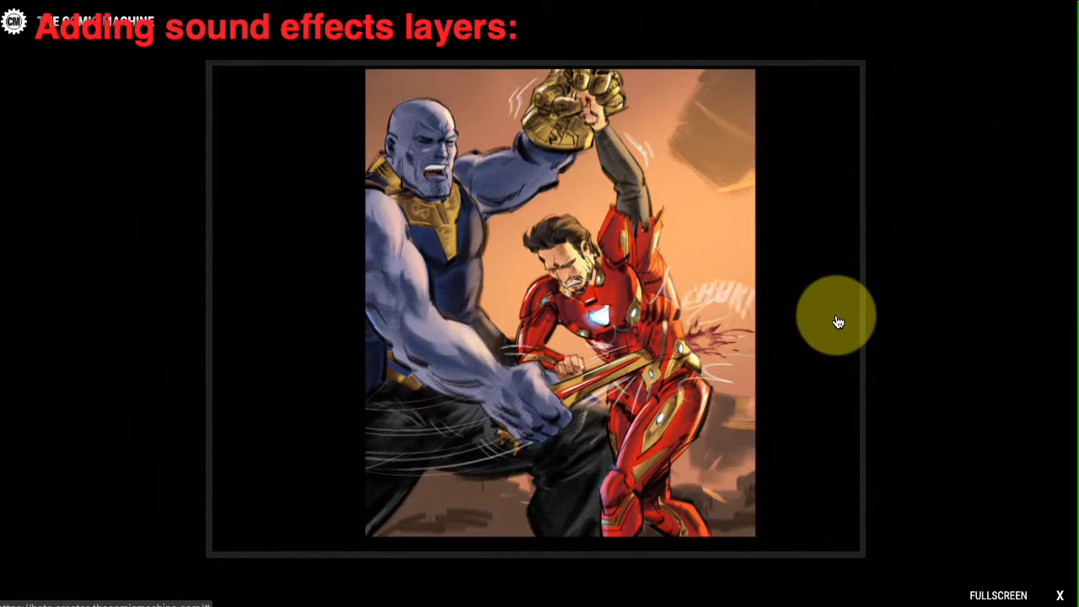
click(848, 311)
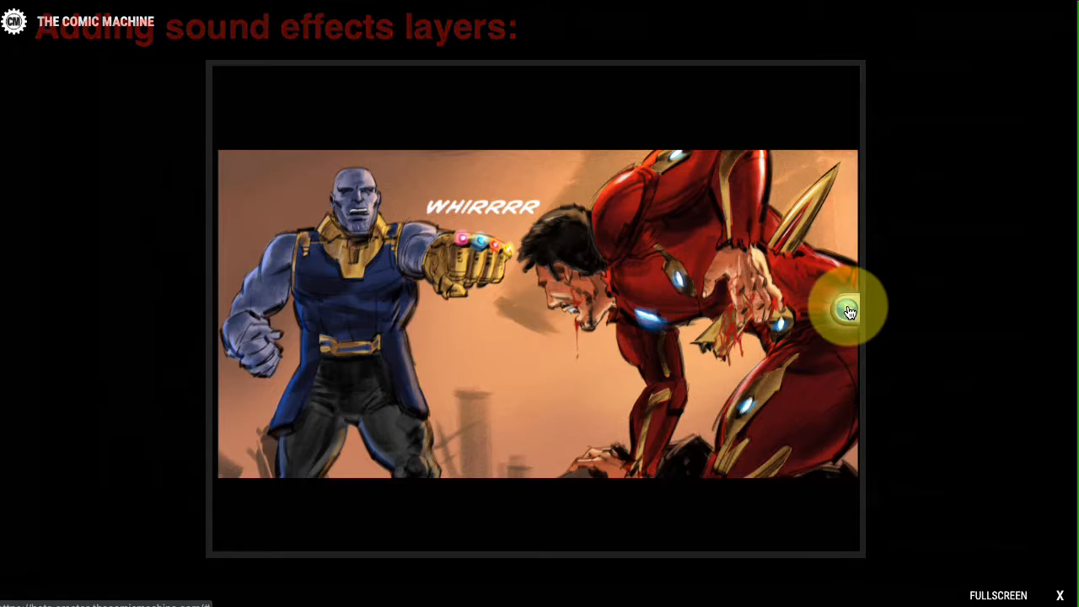
click(848, 311)
click(848, 311)
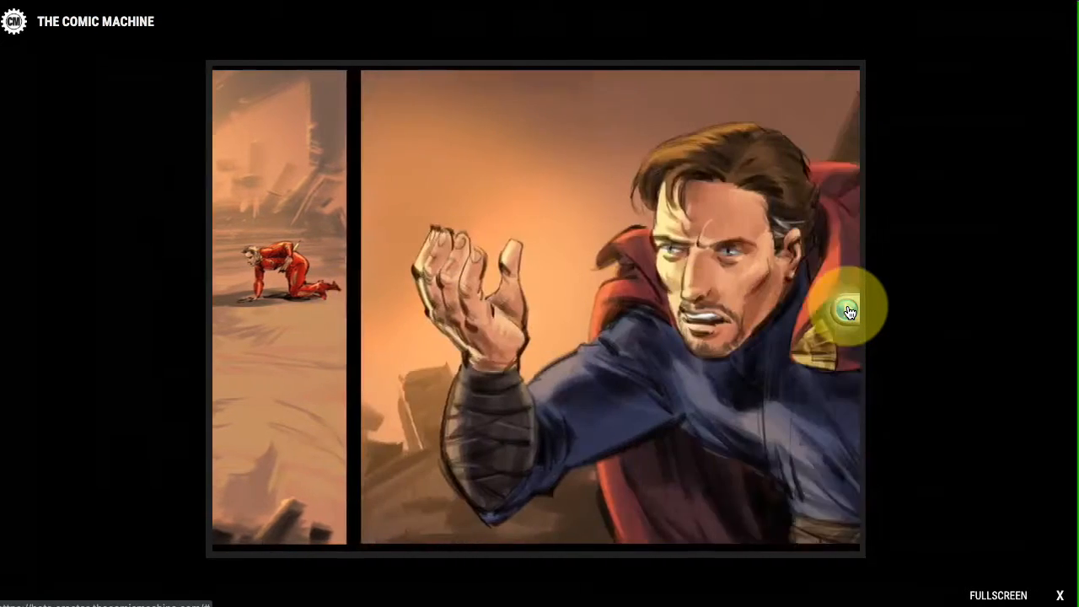